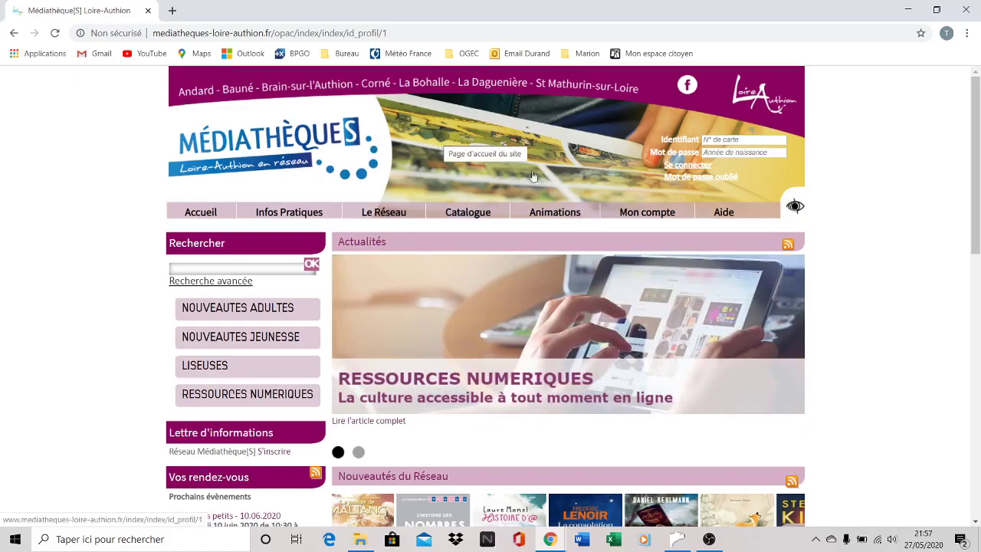
Shorten the page address to mediatheques-loire-authion.fr and load the library network's home page
{"action": "left_click", "coordinate": [182, 33]}
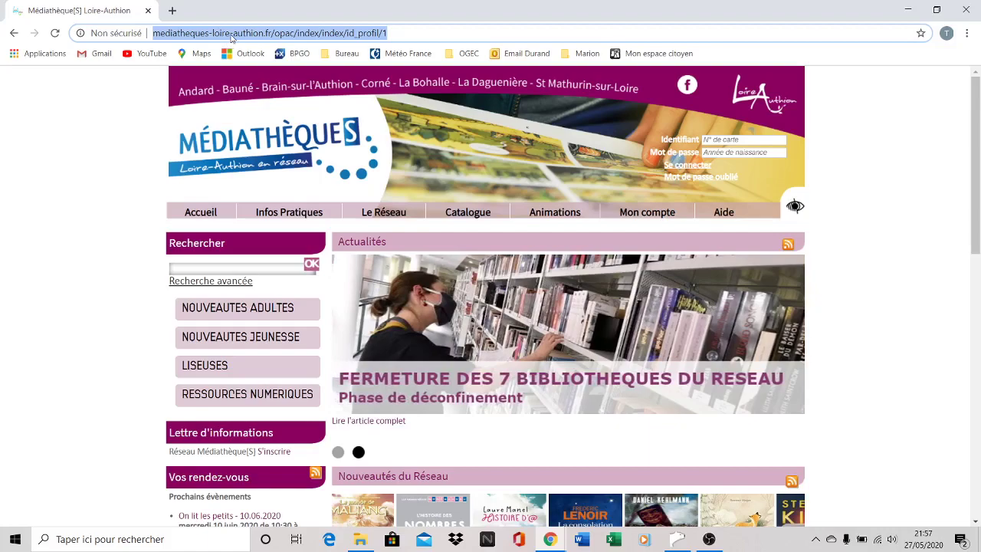
{"action": "left_click", "coordinate": [274, 34]}
{"action": "left_click_drag", "start_coordinate": [294, 33], "coordinate": [431, 27]}
{"action": "key", "text": "BackSpace"}
{"action": "key", "text": "Return"}
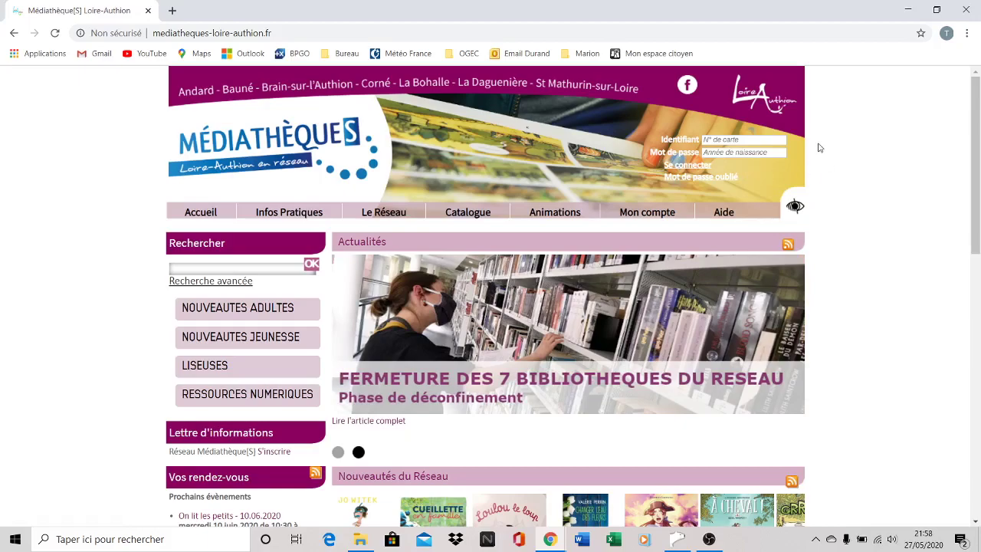
Log in to the reader account with the library card number and the account password
{"action": "left_click", "coordinate": [711, 139]}
{"action": "type", "text": "202"}
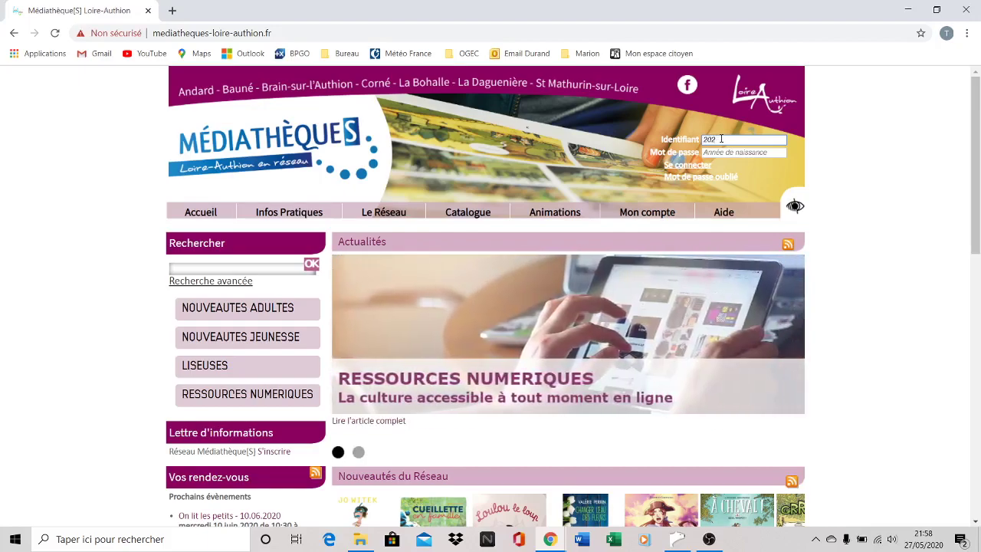
{"action": "left_click", "coordinate": [722, 151]}
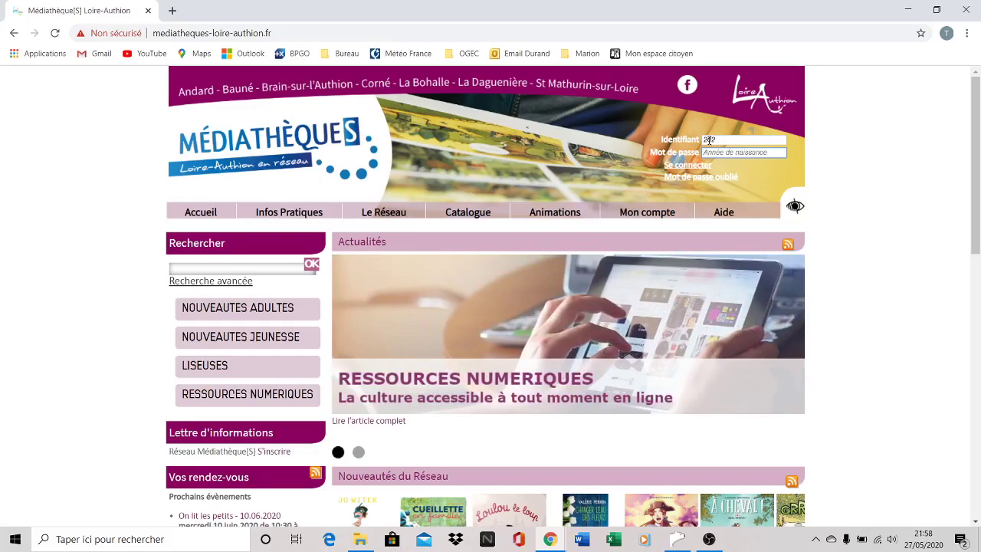
{"action": "key", "text": "Return"}
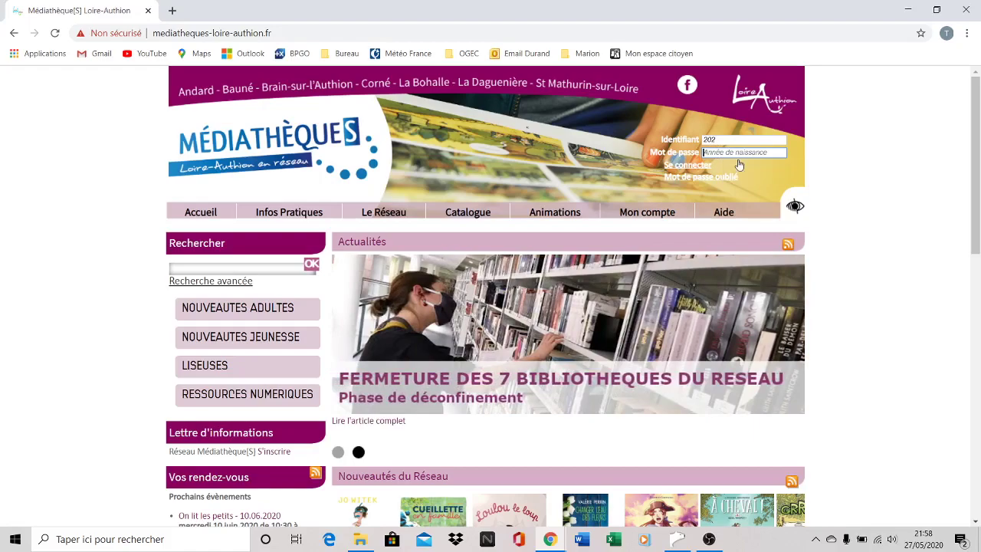
{"action": "type", "text": "•••"}
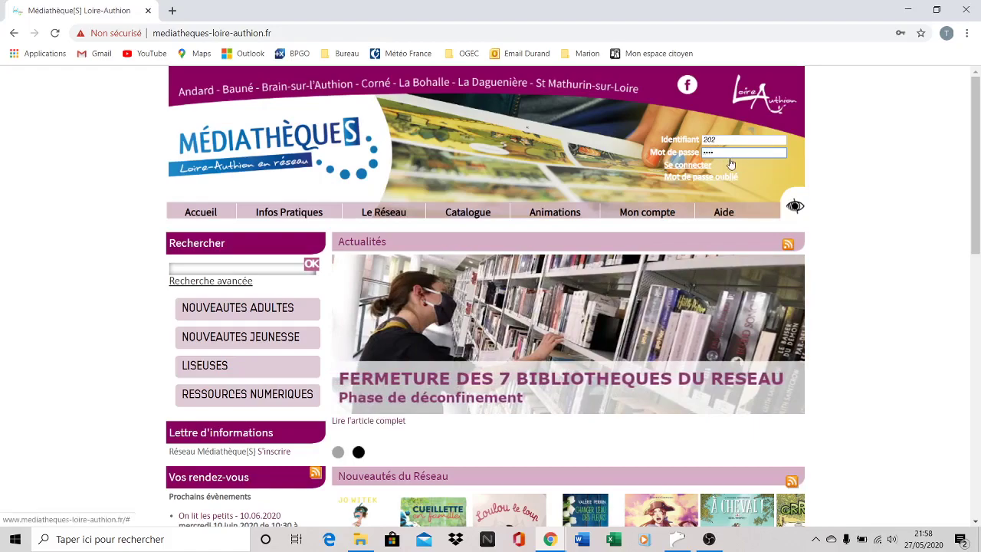
{"action": "left_click", "coordinate": [692, 168]}
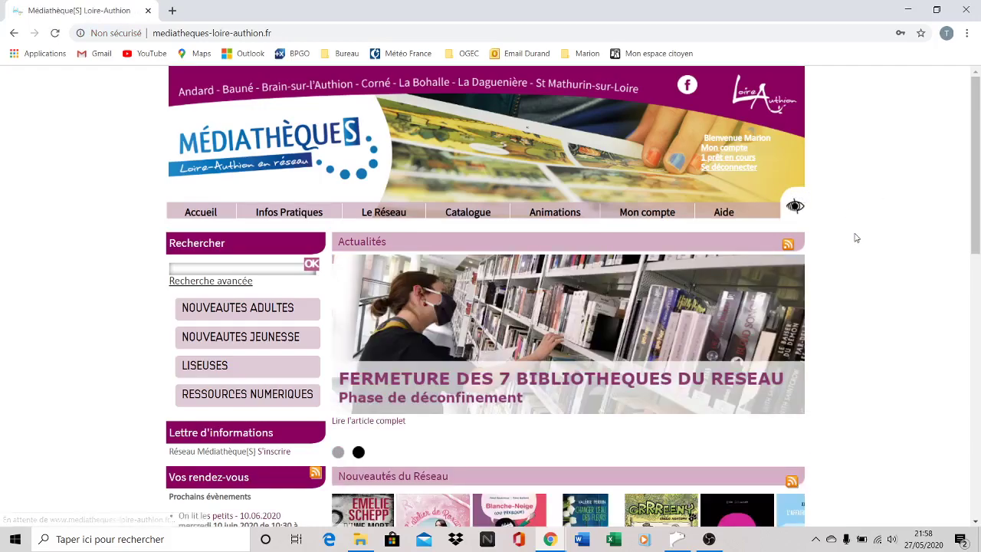
{"action": "left_click_drag", "start_coordinate": [704, 138], "coordinate": [774, 144]}
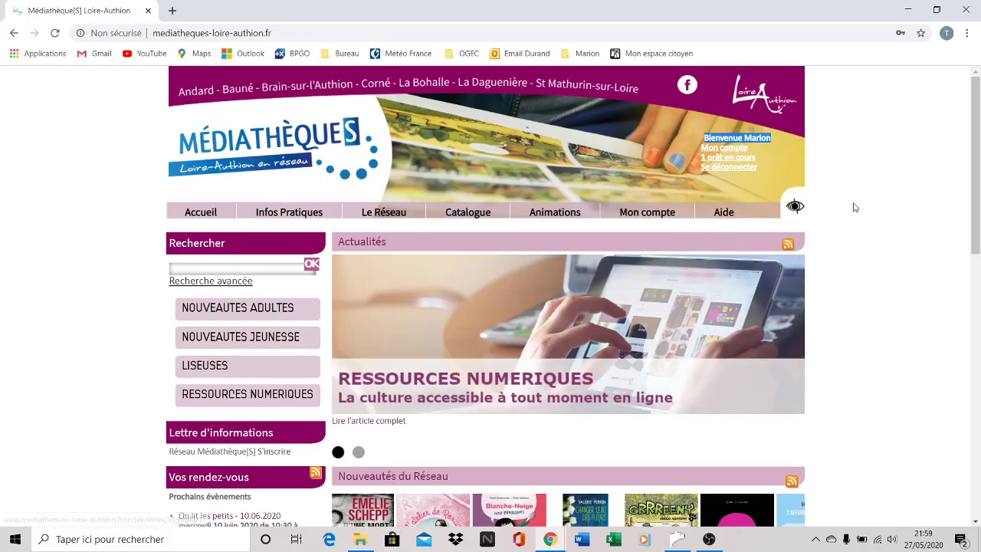
{"action": "left_click", "coordinate": [896, 200]}
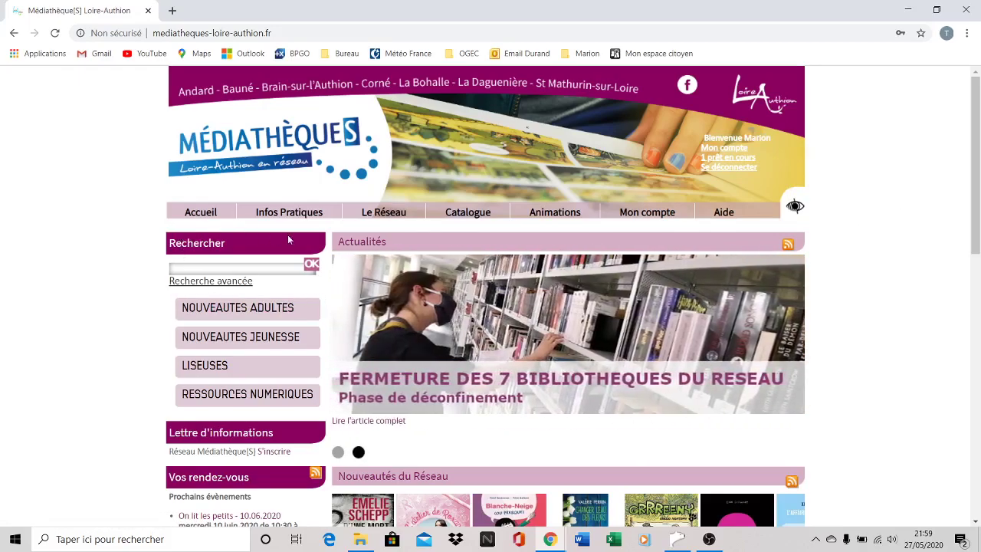
Run a simple catalogue search for "bussi" and check how many results it returns
{"action": "mouse_move", "coordinate": [160, 236]}
{"action": "left_mouse_down"}
{"action": "mouse_move", "coordinate": [233, 257]}
{"action": "mouse_move", "coordinate": [182, 256]}
{"action": "mouse_move", "coordinate": [154, 241]}
{"action": "left_mouse_up"}
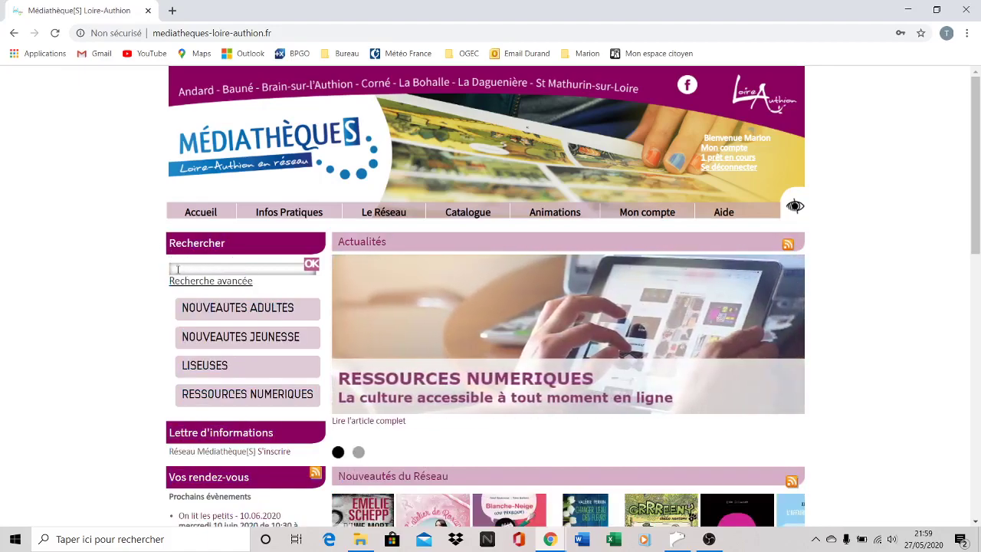
{"action": "left_click", "coordinate": [181, 270]}
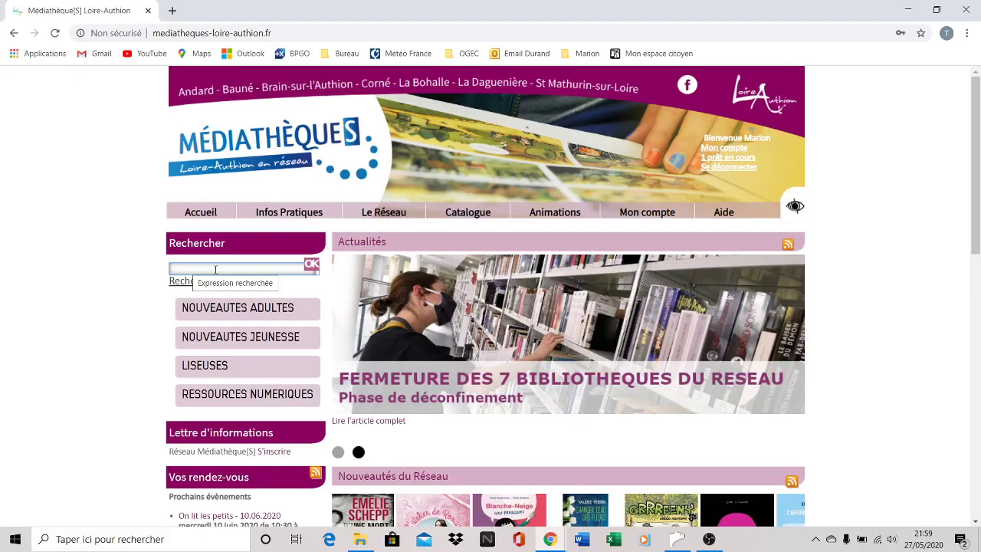
{"action": "type", "text": "bi"}
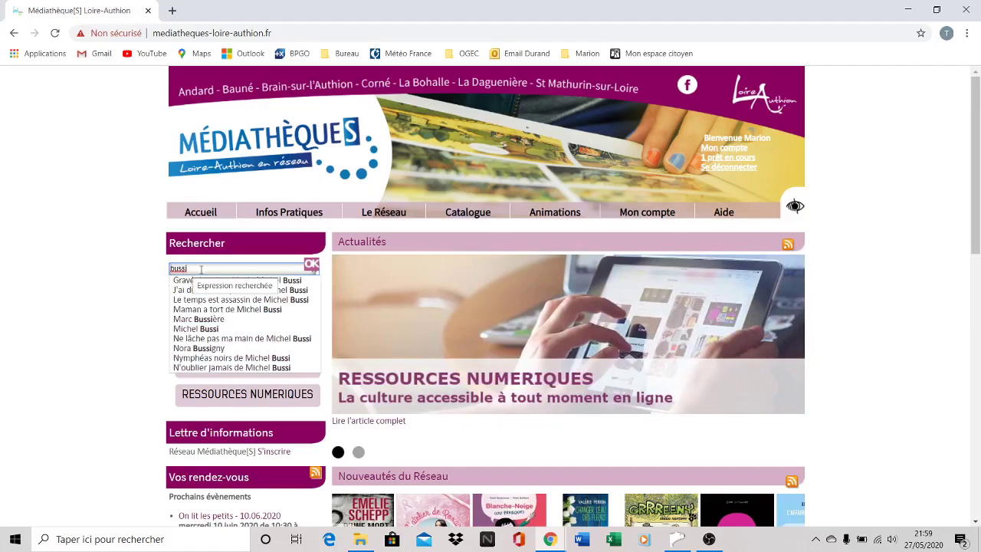
{"action": "left_click", "coordinate": [310, 269]}
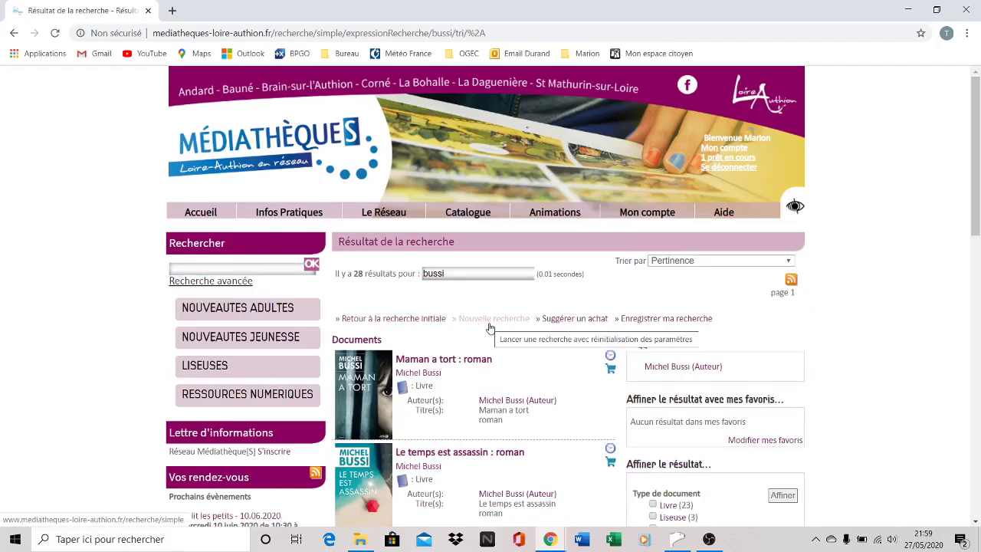
{"action": "scroll", "coordinate": [475, 327], "scroll_direction": "down", "scroll_amount": 1}
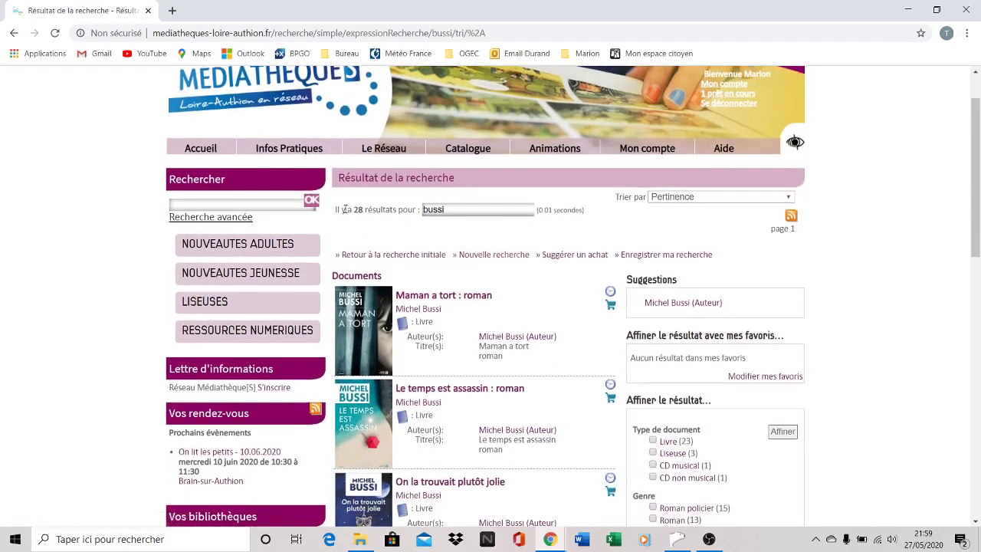
{"action": "left_click_drag", "start_coordinate": [346, 209], "coordinate": [383, 210]}
{"action": "scroll", "coordinate": [471, 281], "scroll_direction": "down", "scroll_amount": 1}
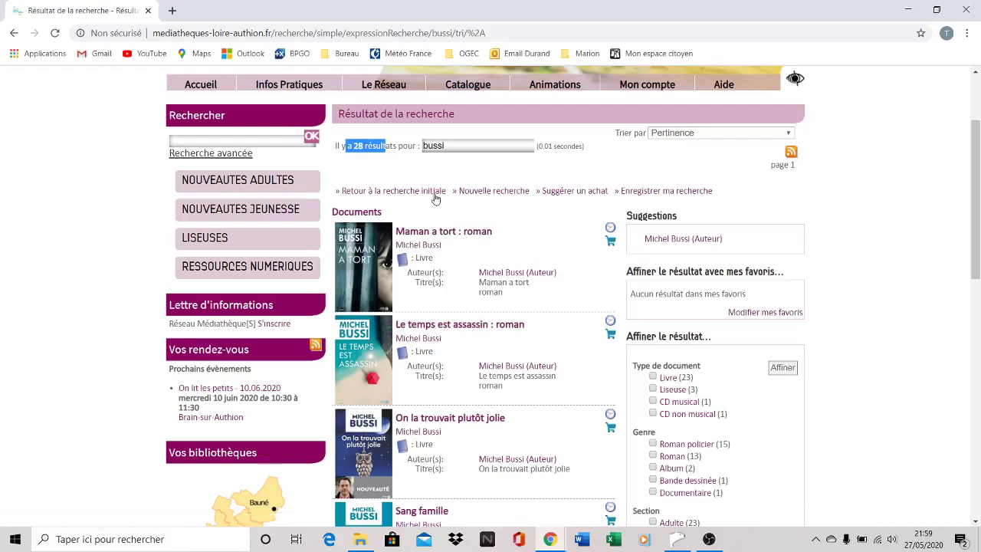
{"action": "left_click", "coordinate": [382, 146]}
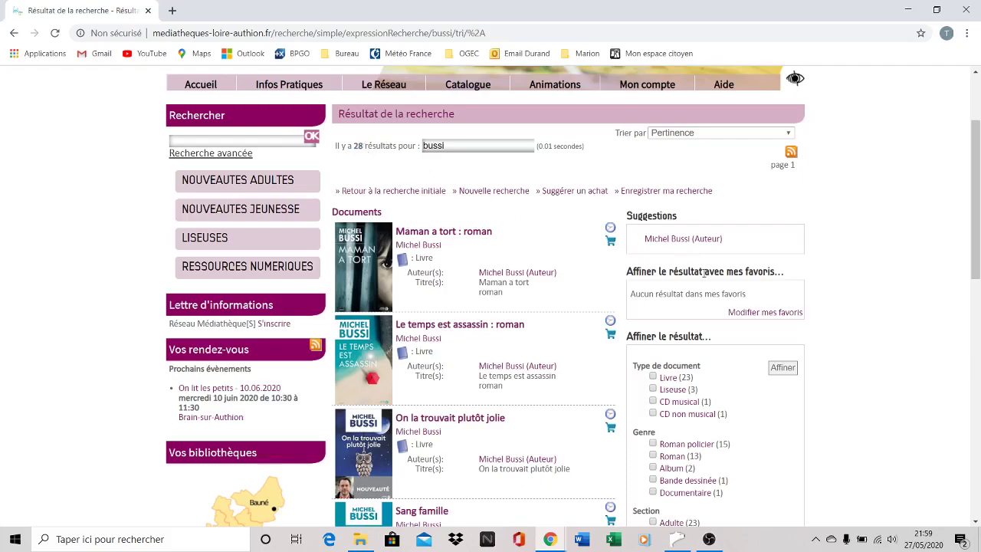
Refine the search results to the document type Livre and the library Corné
{"action": "scroll", "coordinate": [698, 244], "scroll_direction": "down", "scroll_amount": 3}
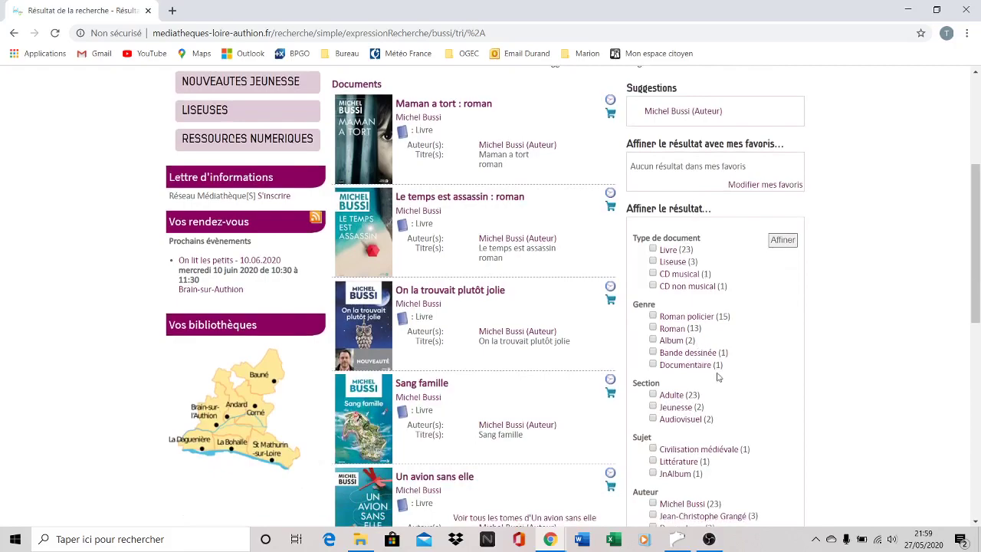
{"action": "scroll", "coordinate": [709, 283], "scroll_direction": "down", "scroll_amount": 2}
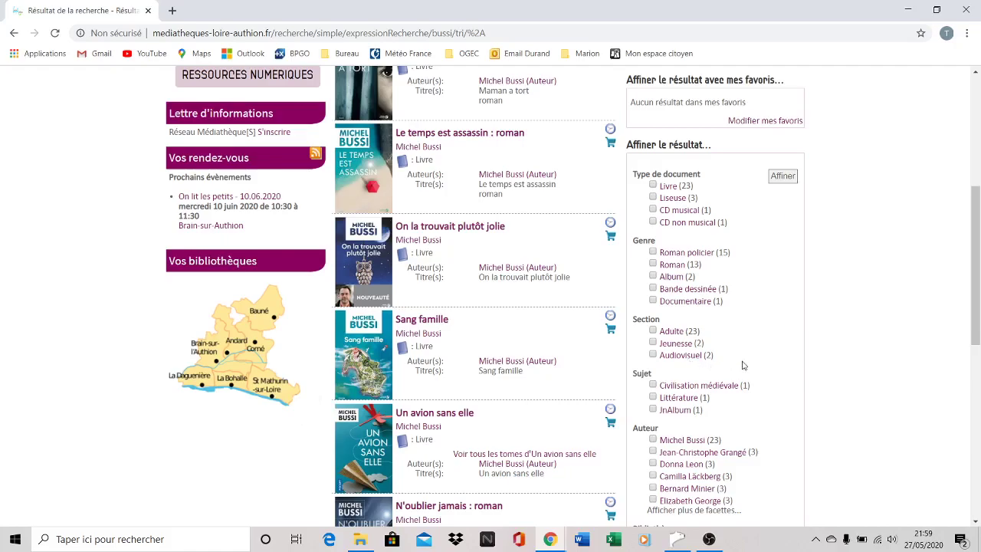
{"action": "left_click", "coordinate": [657, 186]}
{"action": "scroll", "coordinate": [682, 262], "scroll_direction": "down", "scroll_amount": 2}
{"action": "scroll", "coordinate": [680, 262], "scroll_direction": "down", "scroll_amount": 1}
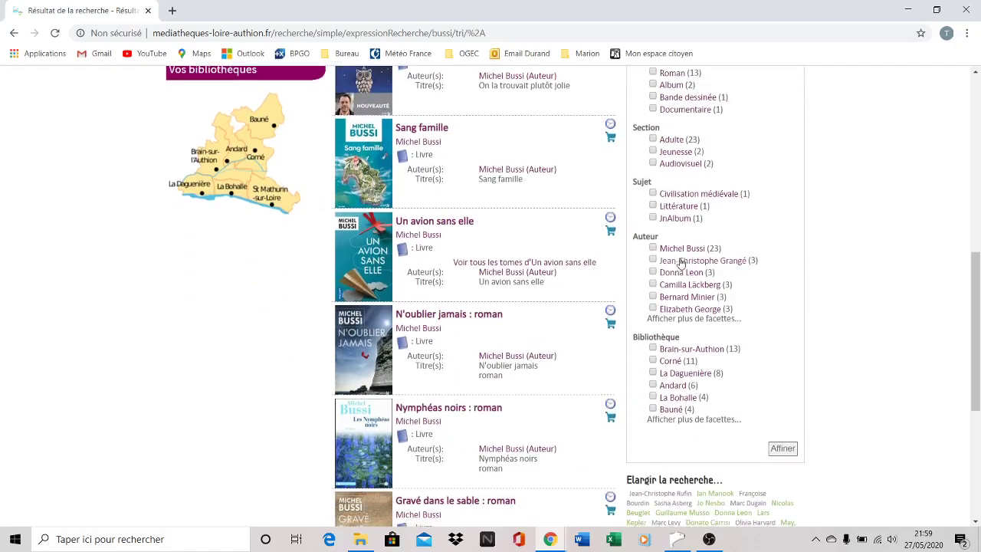
{"action": "left_click", "coordinate": [654, 363]}
{"action": "left_click", "coordinate": [780, 453]}
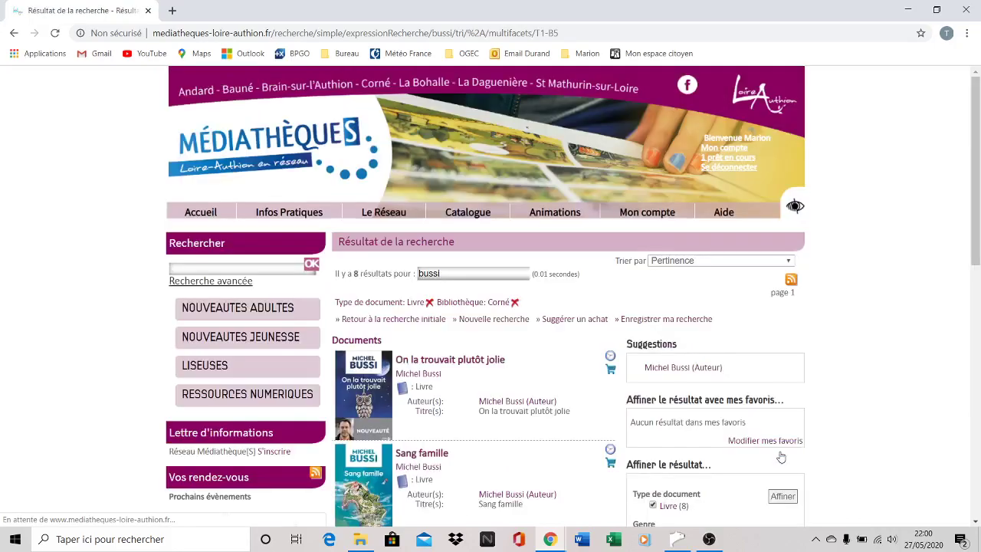
Review the refined results and open the record of the book "Un avion sans elle"
{"action": "mouse_move", "coordinate": [381, 274]}
{"action": "left_mouse_down"}
{"action": "mouse_move", "coordinate": [343, 274]}
{"action": "mouse_move", "coordinate": [364, 273]}
{"action": "left_mouse_up"}
{"action": "left_click", "coordinate": [351, 274]}
{"action": "left_click", "coordinate": [373, 274]}
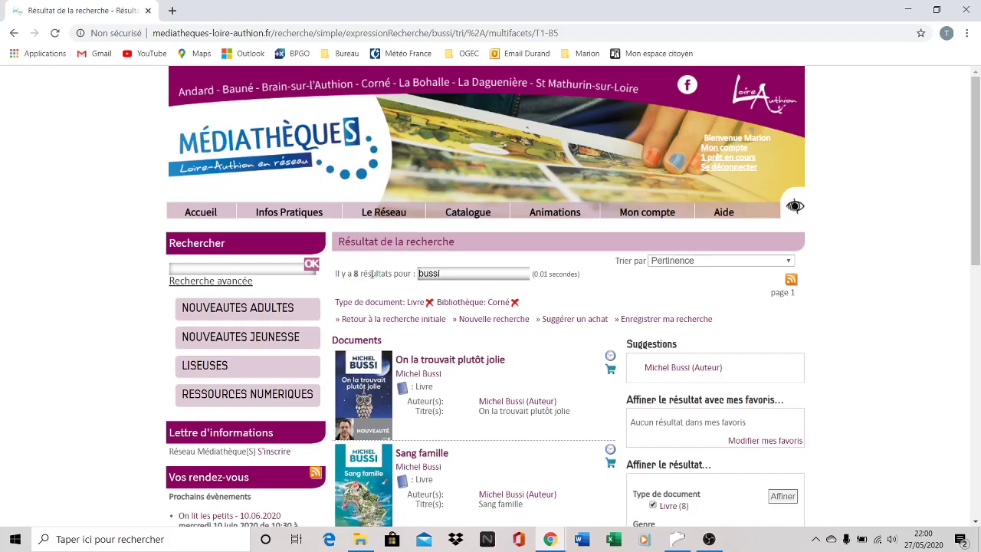
{"action": "scroll", "coordinate": [498, 351], "scroll_direction": "down", "scroll_amount": 3}
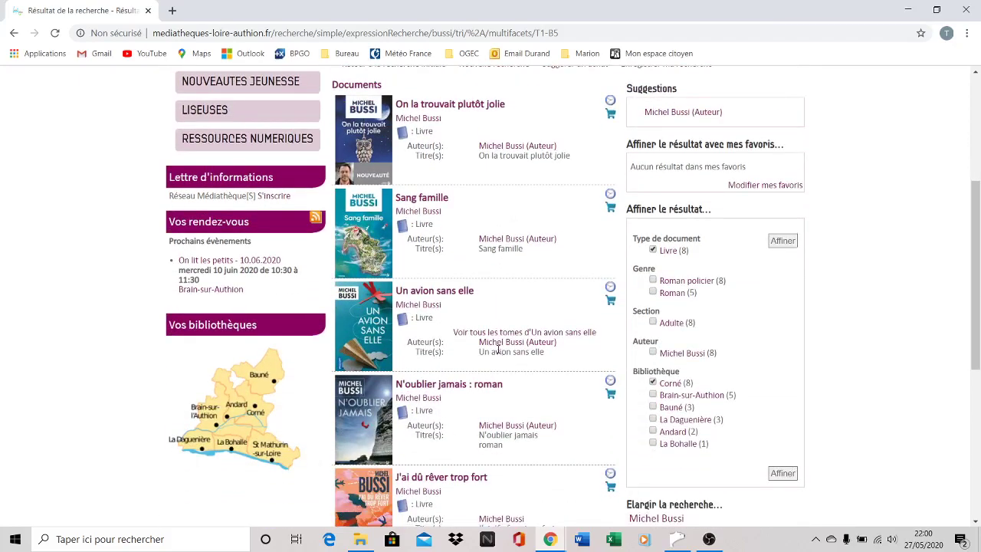
{"action": "scroll", "coordinate": [498, 351], "scroll_direction": "down", "scroll_amount": 4}
{"action": "scroll", "coordinate": [498, 353], "scroll_direction": "down", "scroll_amount": 1}
{"action": "scroll", "coordinate": [498, 353], "scroll_direction": "up", "scroll_amount": 3}
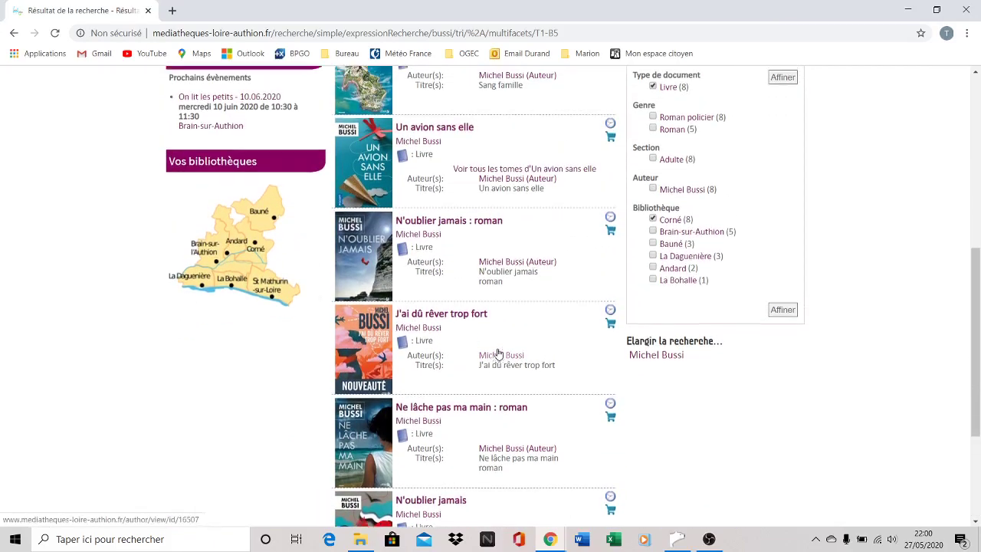
{"action": "scroll", "coordinate": [499, 352], "scroll_direction": "up", "scroll_amount": 2}
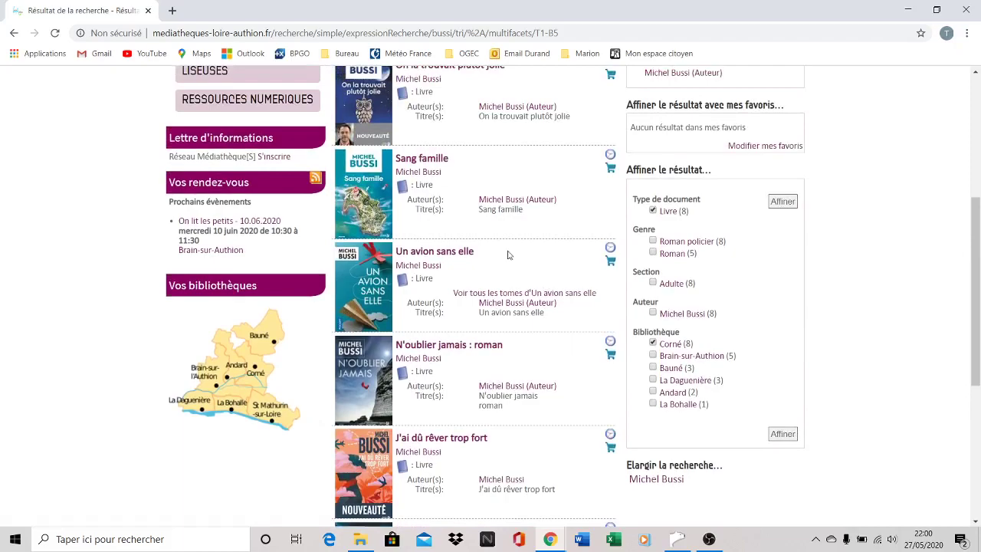
{"action": "left_click", "coordinate": [458, 257]}
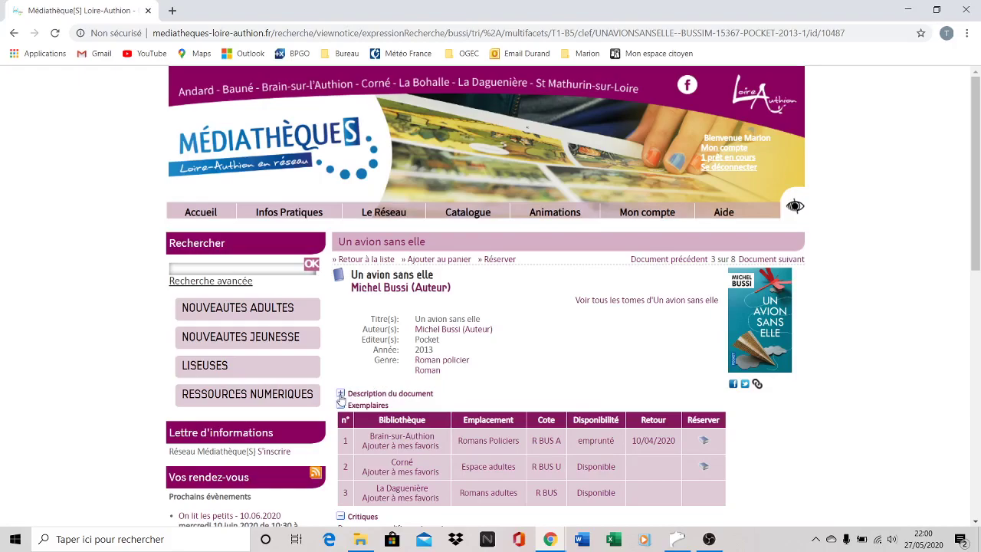
Expand the document description and examine the book's summary and the availability of its copies
{"action": "left_click", "coordinate": [390, 393]}
{"action": "scroll", "coordinate": [411, 385], "scroll_direction": "down", "scroll_amount": 3}
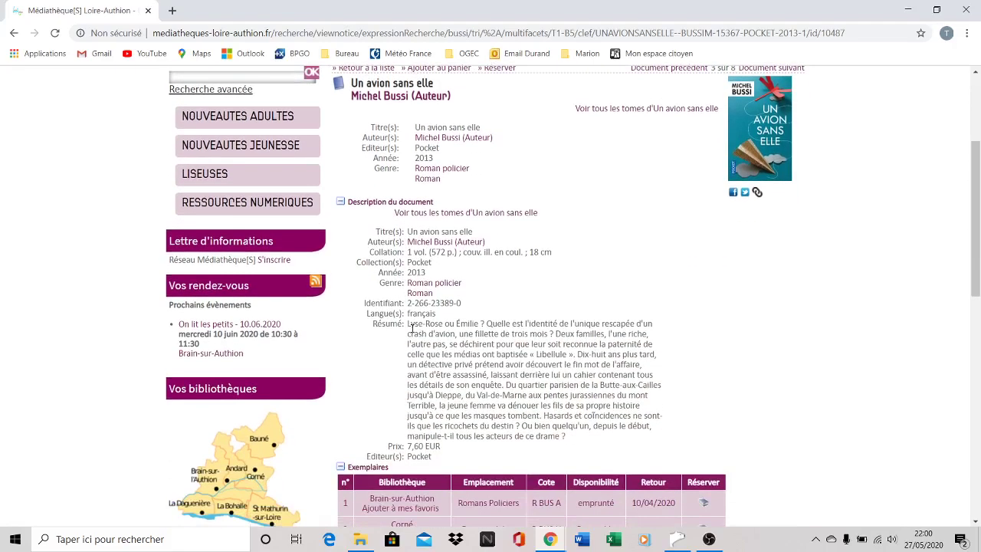
{"action": "left_click_drag", "start_coordinate": [408, 325], "coordinate": [571, 438]}
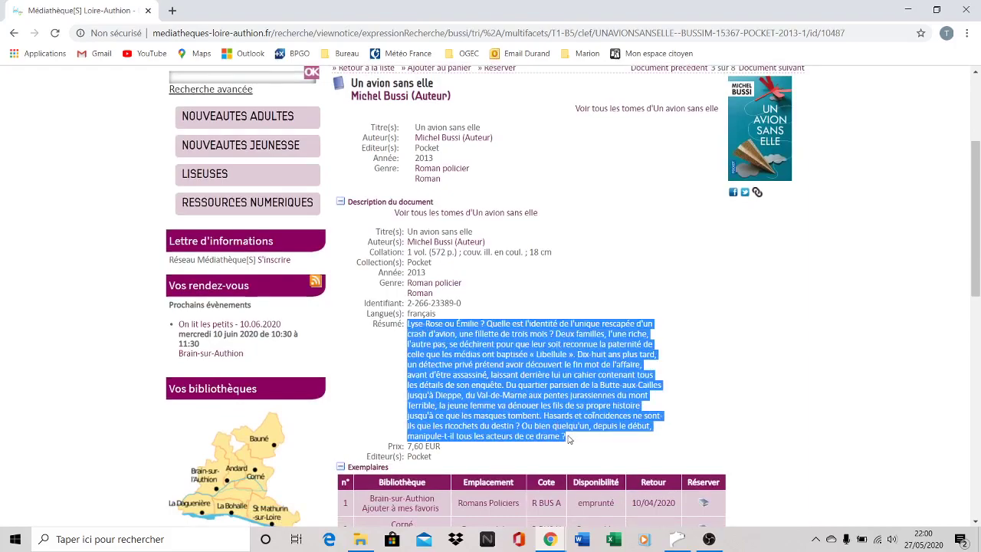
{"action": "left_click", "coordinate": [779, 401]}
{"action": "scroll", "coordinate": [777, 401], "scroll_direction": "down", "scroll_amount": 2}
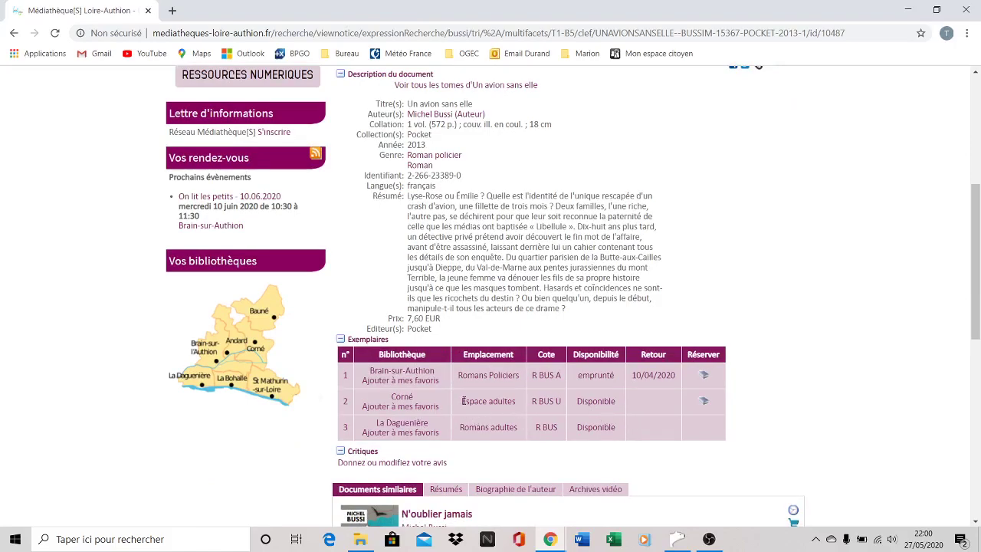
{"action": "scroll", "coordinate": [464, 409], "scroll_direction": "up", "scroll_amount": 3}
{"action": "scroll", "coordinate": [463, 409], "scroll_direction": "down", "scroll_amount": 2}
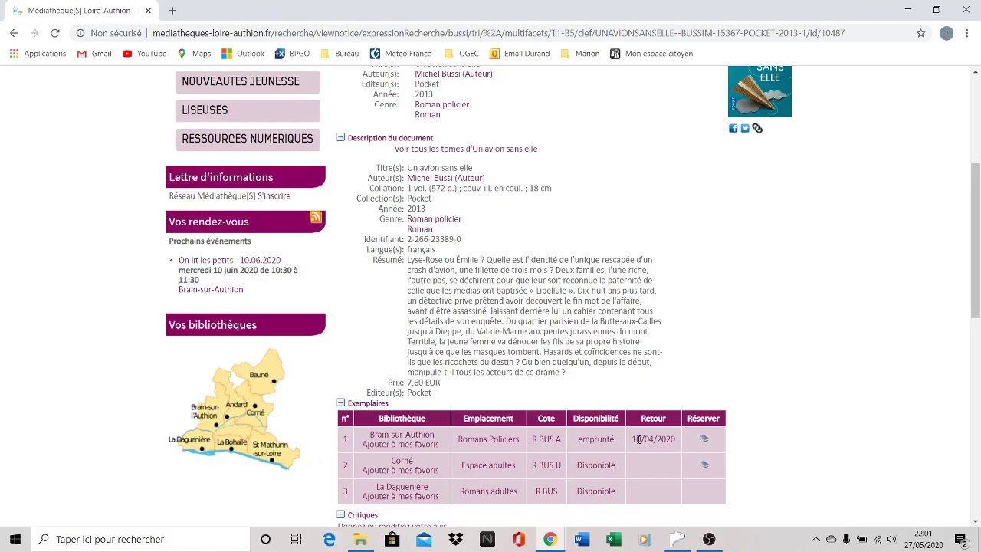
Reserve the Corné copy of "Un avion sans elle" with Corné as the pick-up site and dismiss the confirmation
{"action": "left_click", "coordinate": [705, 468]}
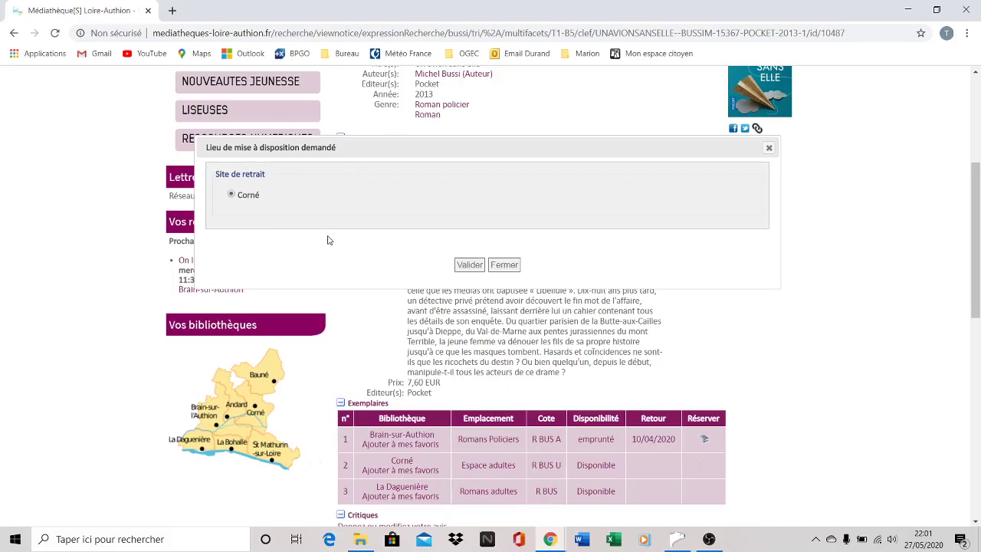
{"action": "left_click", "coordinate": [469, 264]}
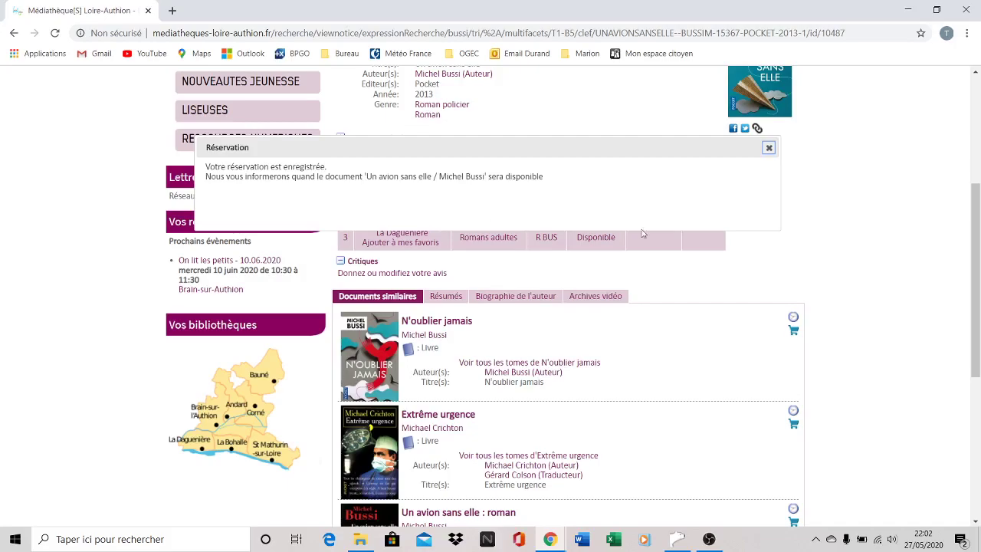
{"action": "left_click", "coordinate": [770, 149]}
Open the catalogue's advanced search form
{"action": "scroll", "coordinate": [865, 232], "scroll_direction": "up", "scroll_amount": 4}
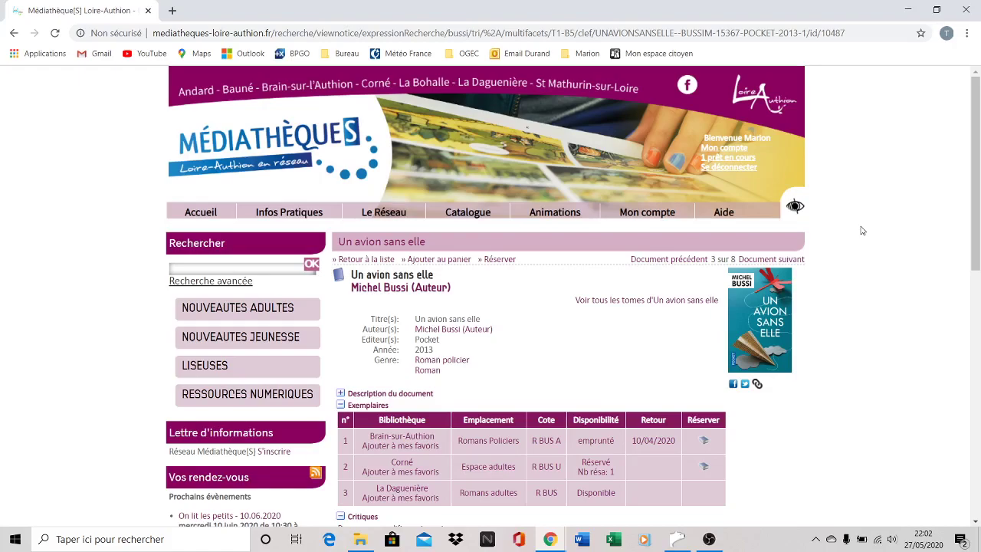
{"action": "mouse_move", "coordinate": [404, 220]}
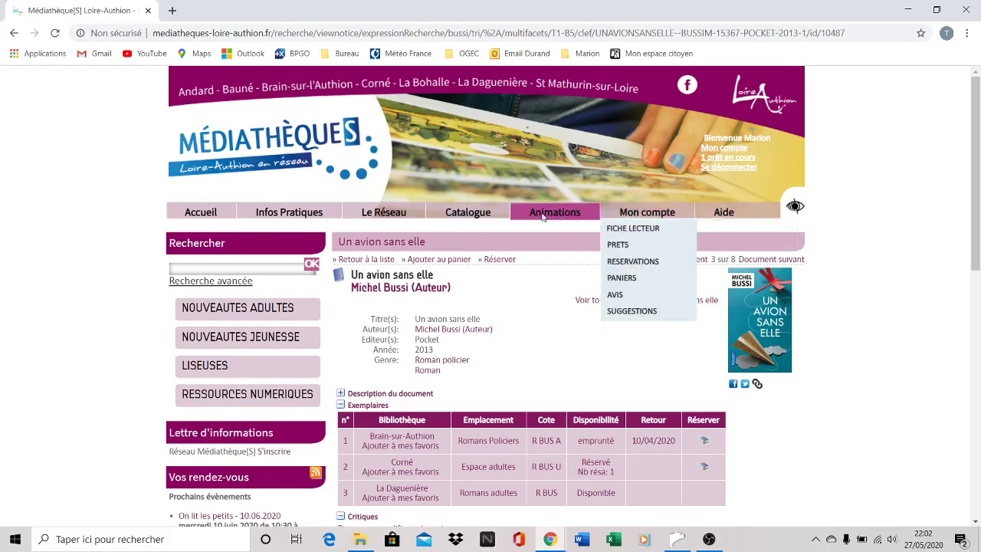
{"action": "mouse_move", "coordinate": [469, 214]}
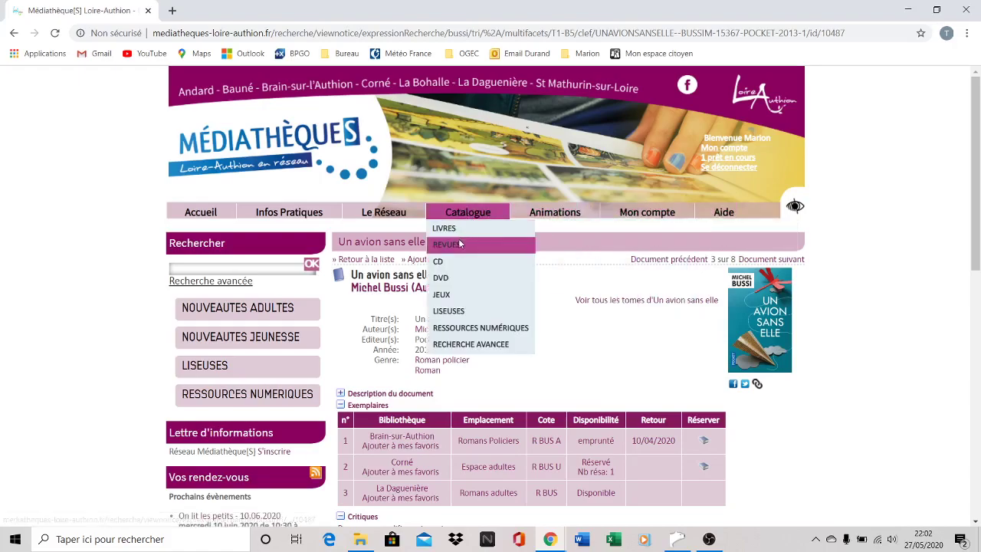
{"action": "left_click", "coordinate": [458, 345]}
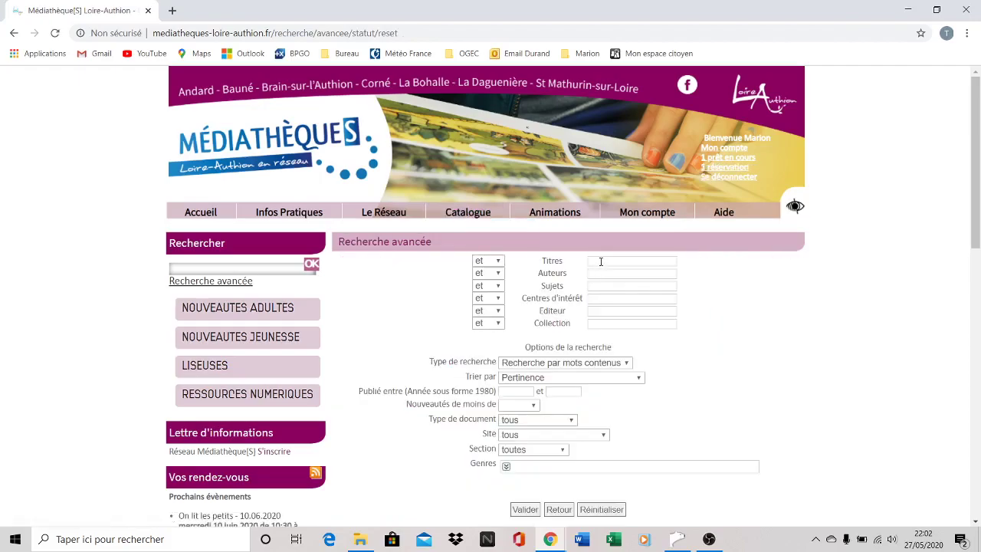
Go through the title, author and collection criteria of the advanced search form
{"action": "left_click", "coordinate": [600, 260]}
{"action": "left_click", "coordinate": [600, 272]}
{"action": "left_click", "coordinate": [593, 324]}
Open the catalogue's CD section and display its Rock et variété selection
{"action": "mouse_move", "coordinate": [457, 238]}
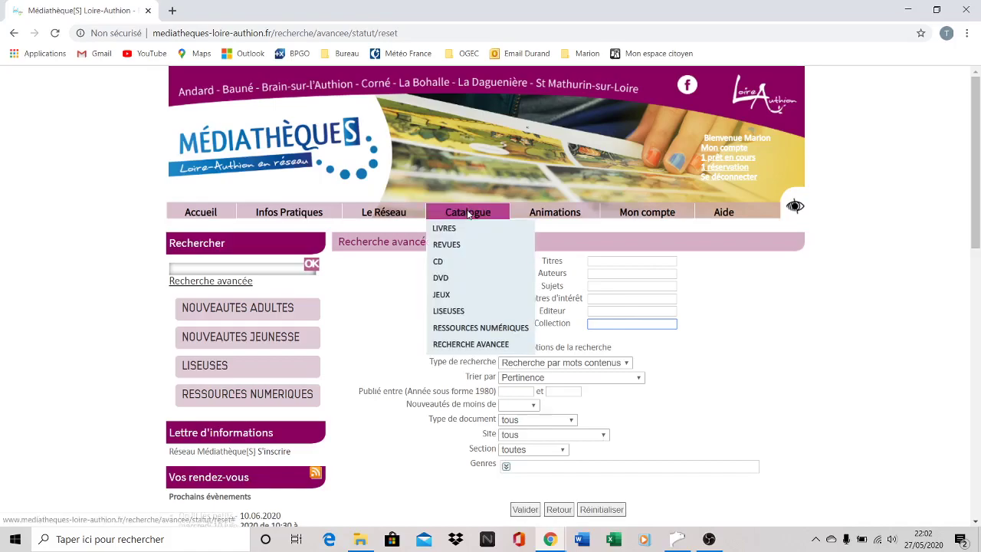
{"action": "left_click", "coordinate": [441, 265]}
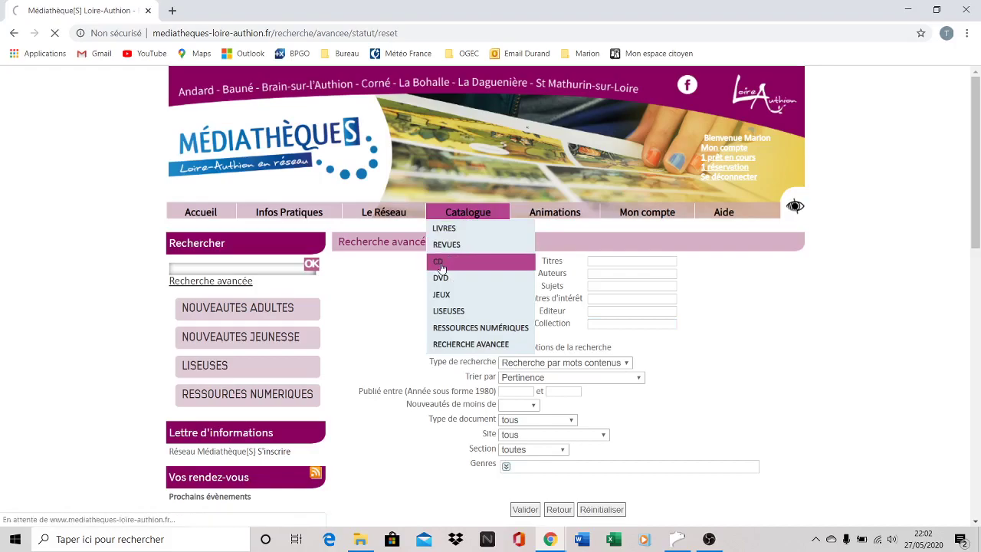
{"action": "mouse_move", "coordinate": [454, 214]}
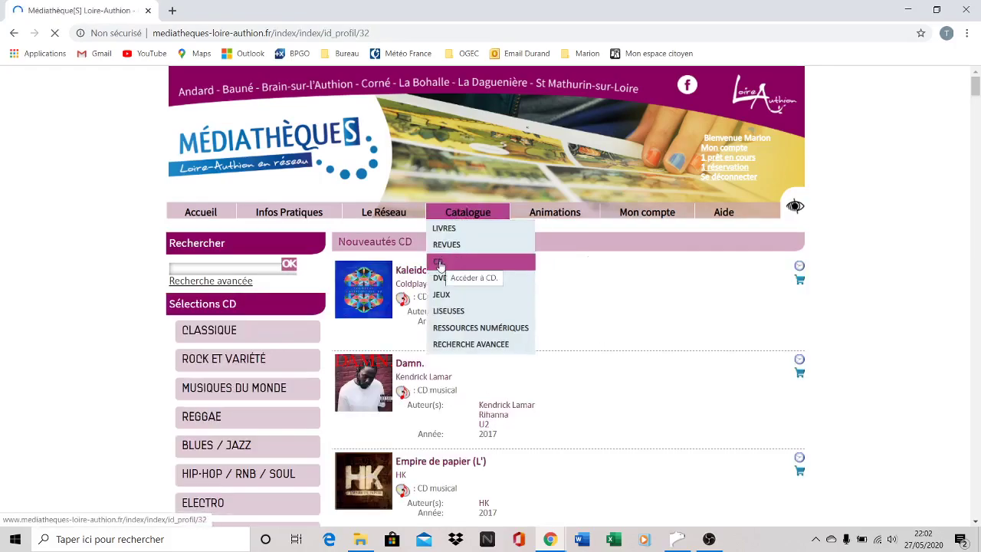
{"action": "scroll", "coordinate": [559, 314], "scroll_direction": "down", "scroll_amount": 2}
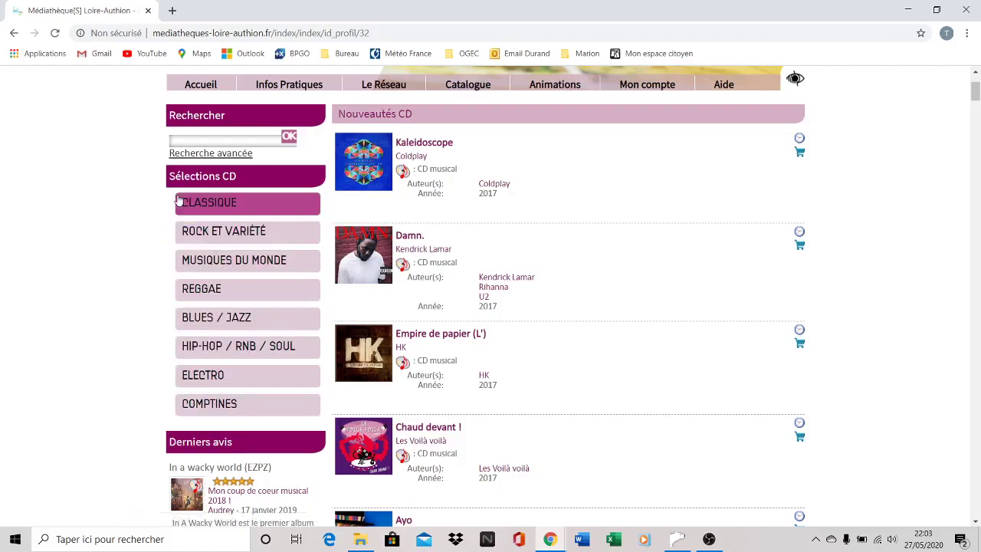
{"action": "left_click", "coordinate": [211, 240]}
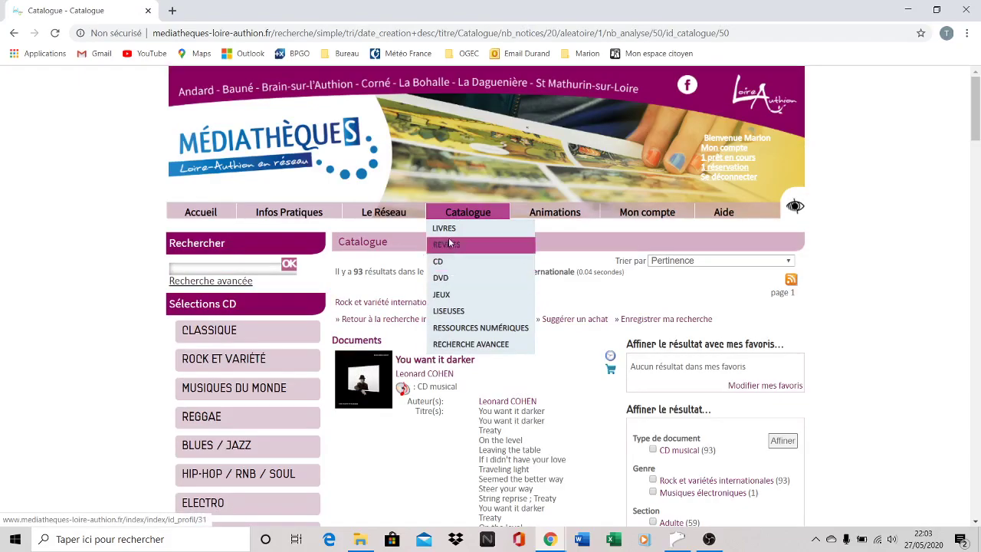
Open the catalogue's Livres section and examine the new books and the selections for adults, teenagers and children
{"action": "left_click", "coordinate": [448, 231]}
{"action": "scroll", "coordinate": [452, 244], "scroll_direction": "down", "scroll_amount": 2}
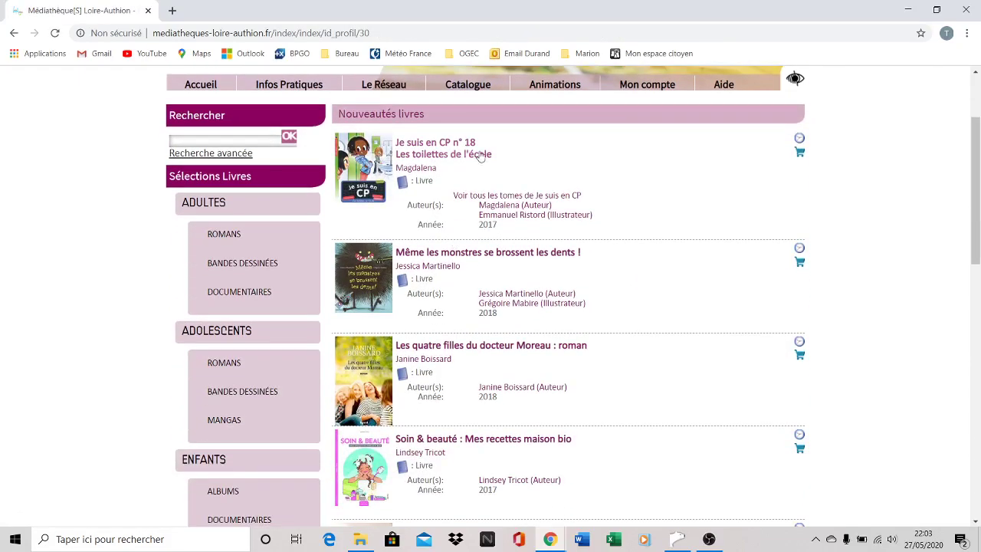
{"action": "scroll", "coordinate": [449, 245], "scroll_direction": "down", "scroll_amount": 10}
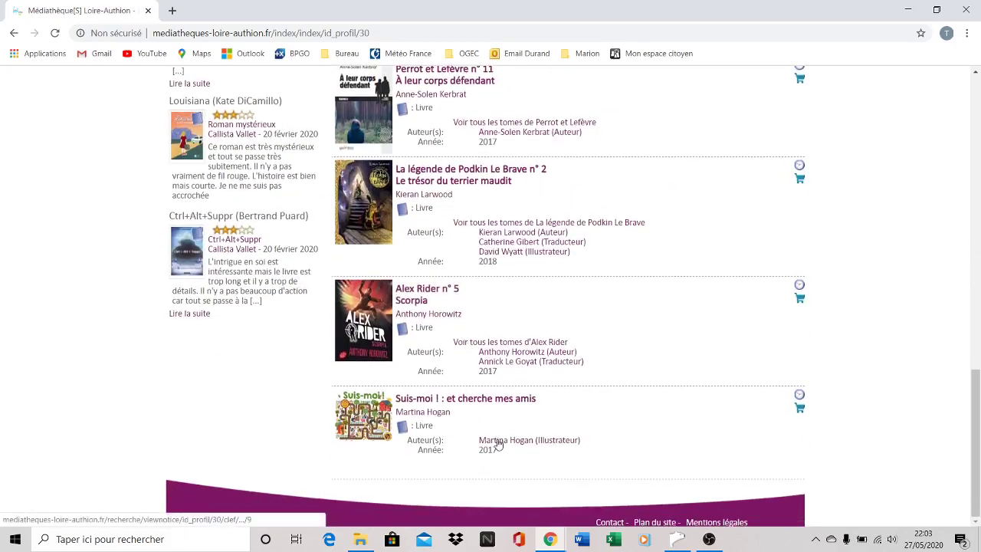
{"action": "scroll", "coordinate": [456, 326], "scroll_direction": "up", "scroll_amount": 7}
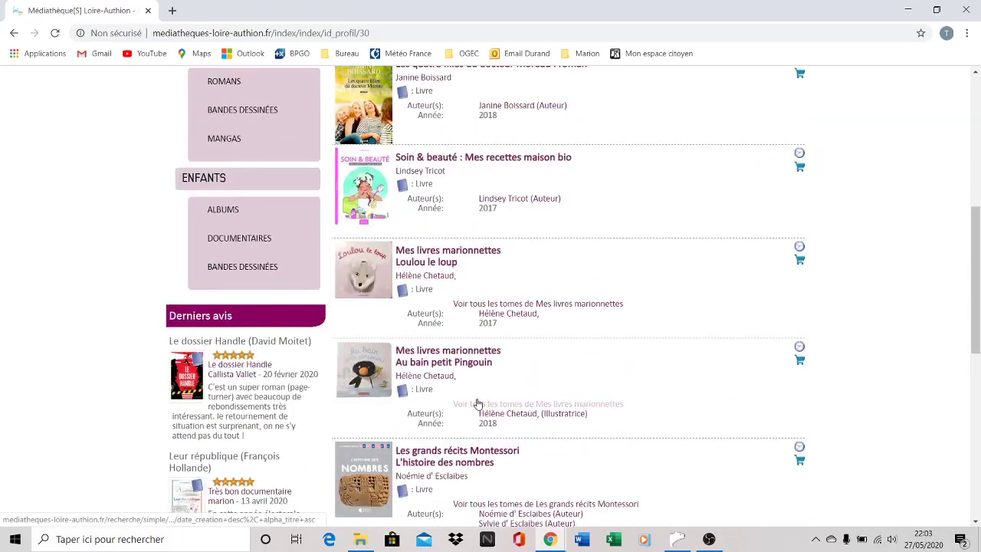
{"action": "scroll", "coordinate": [479, 403], "scroll_direction": "up", "scroll_amount": 4}
{"action": "scroll", "coordinate": [476, 402], "scroll_direction": "up", "scroll_amount": 1}
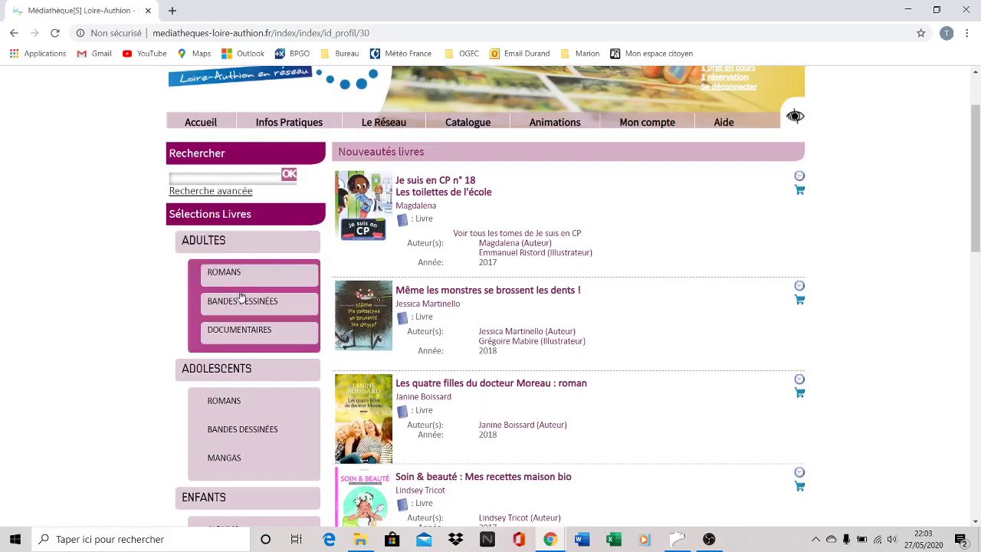
{"action": "scroll", "coordinate": [239, 326], "scroll_direction": "down", "scroll_amount": 2}
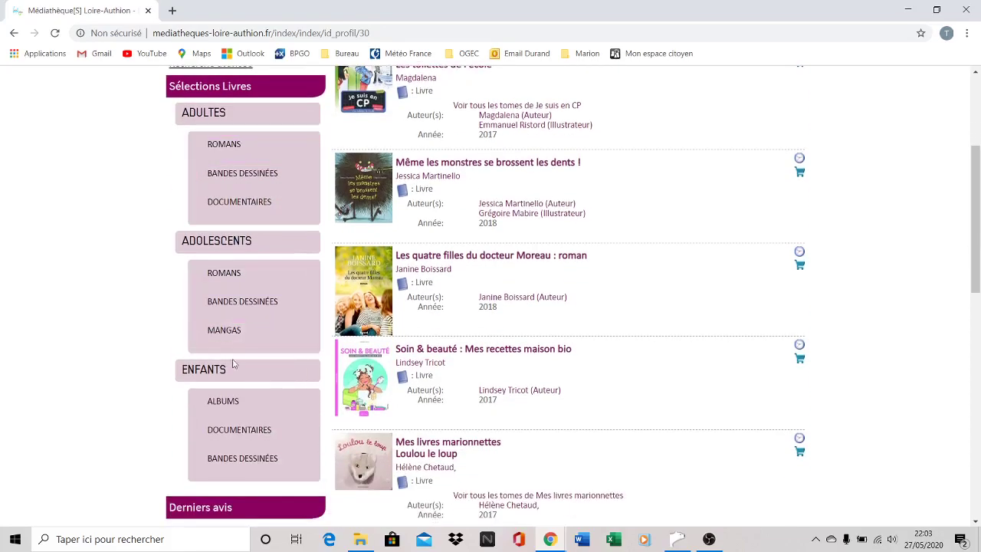
{"action": "scroll", "coordinate": [229, 463], "scroll_direction": "down", "scroll_amount": 1}
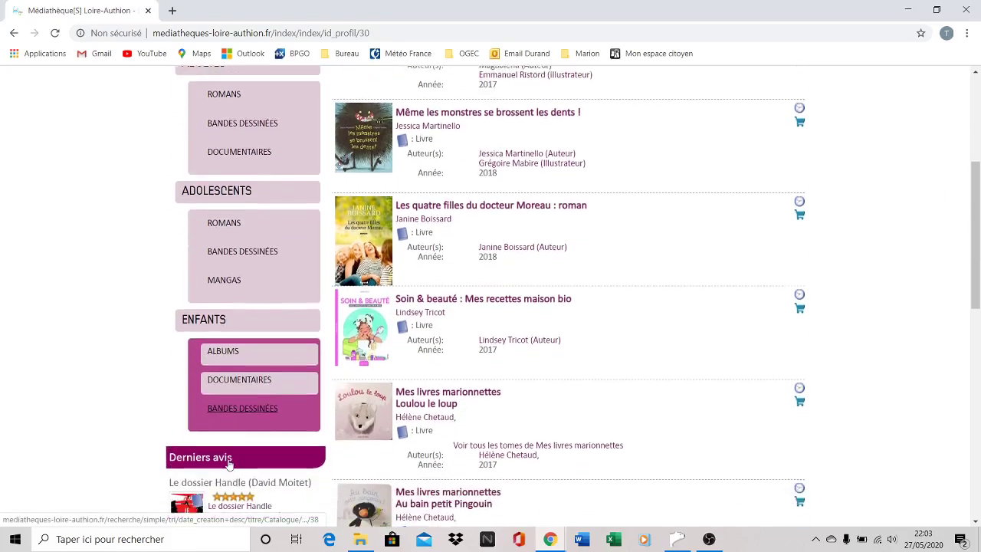
{"action": "scroll", "coordinate": [228, 393], "scroll_direction": "up", "scroll_amount": 1}
{"action": "scroll", "coordinate": [229, 392], "scroll_direction": "up", "scroll_amount": 1}
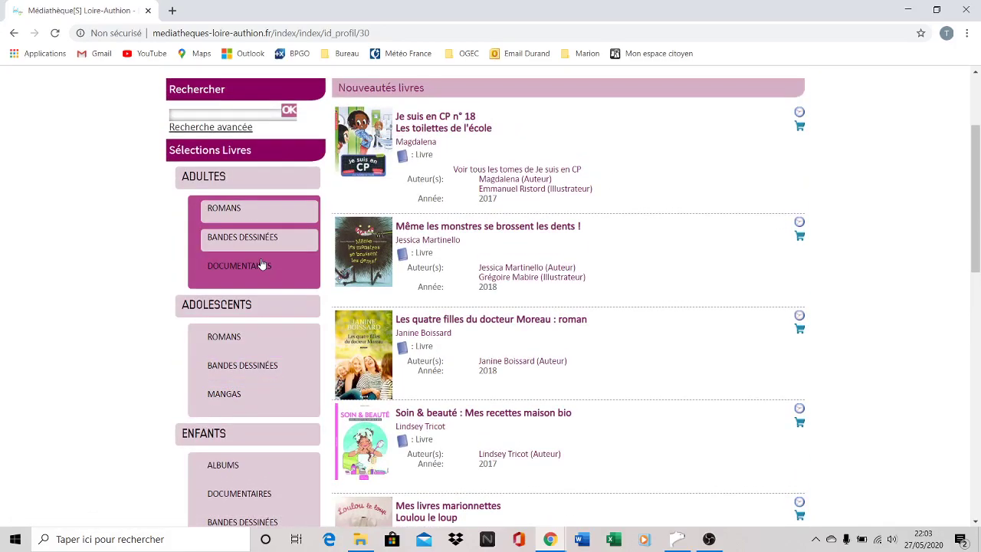
{"action": "scroll", "coordinate": [472, 269], "scroll_direction": "up", "scroll_amount": 1}
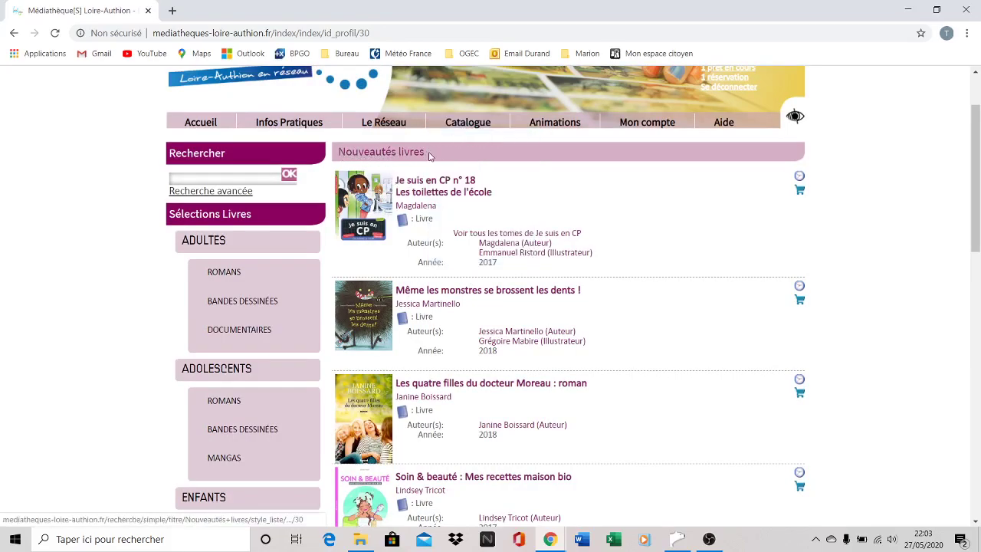
Reopen the catalogue's CD section and go back to the library network's home page
{"action": "mouse_move", "coordinate": [464, 130]}
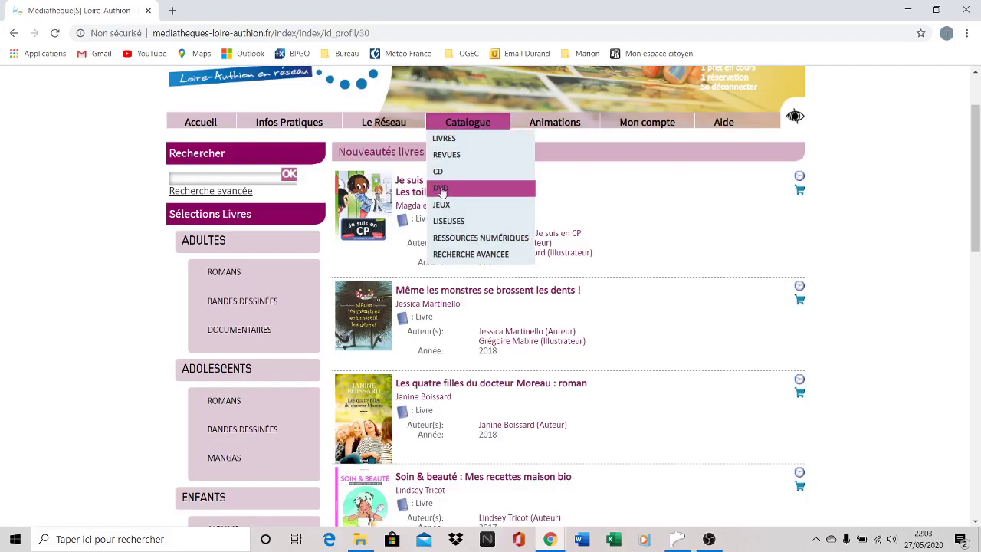
{"action": "left_click", "coordinate": [438, 171]}
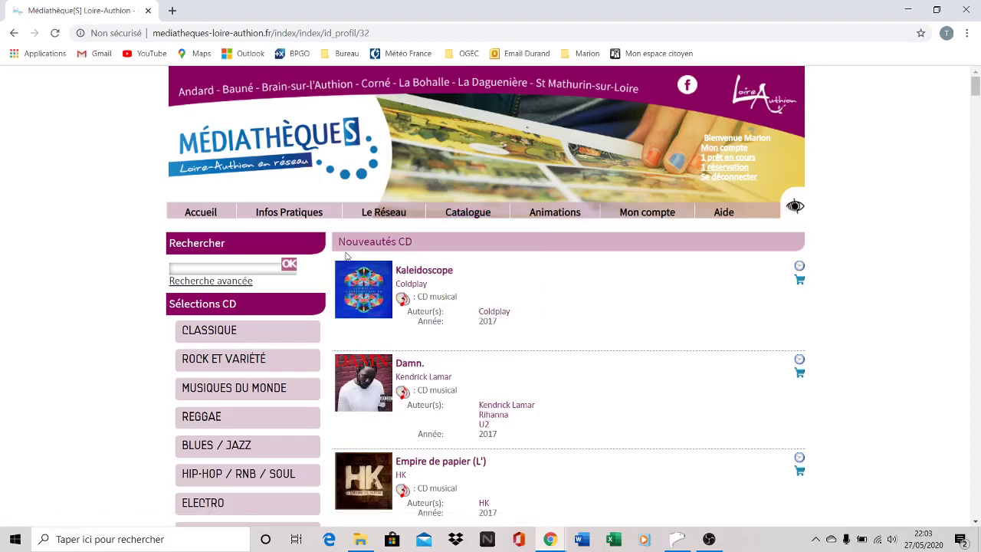
{"action": "left_click", "coordinate": [265, 156]}
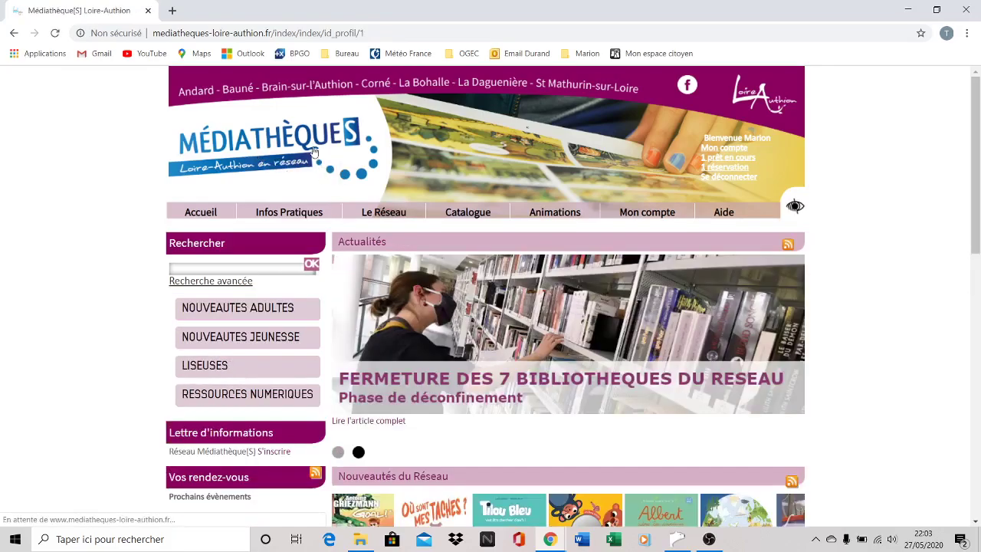
Browse the network's new arrivals and the themed selection of the moment on the home page
{"action": "scroll", "coordinate": [879, 239], "scroll_direction": "down", "scroll_amount": 3}
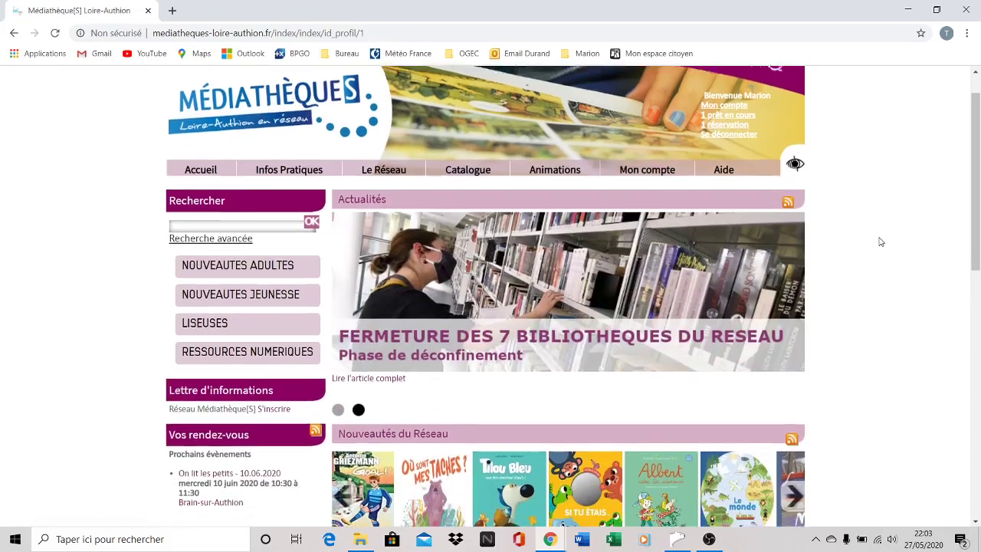
{"action": "scroll", "coordinate": [881, 242], "scroll_direction": "down", "scroll_amount": 1}
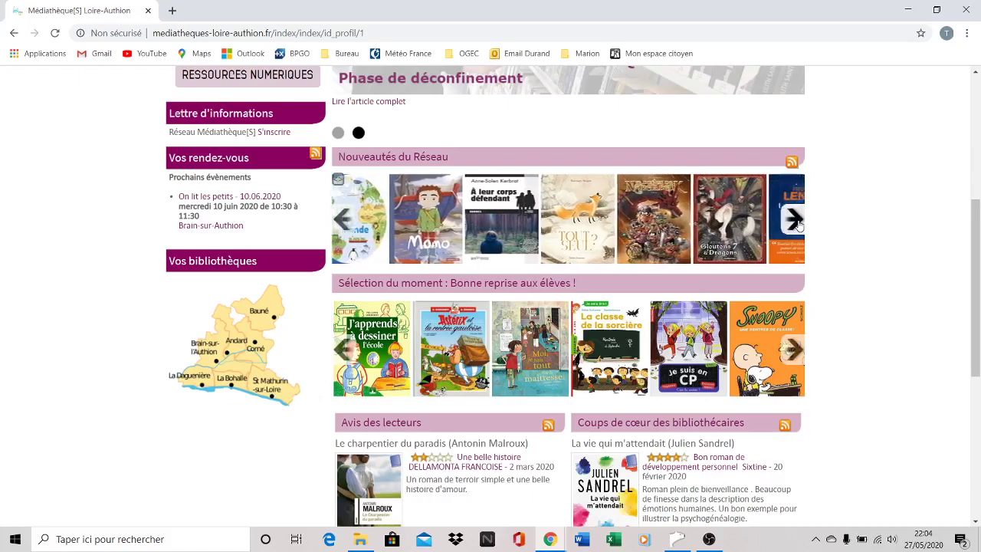
{"action": "scroll", "coordinate": [855, 229], "scroll_direction": "up", "scroll_amount": 3}
{"action": "scroll", "coordinate": [856, 229], "scroll_direction": "up", "scroll_amount": 1}
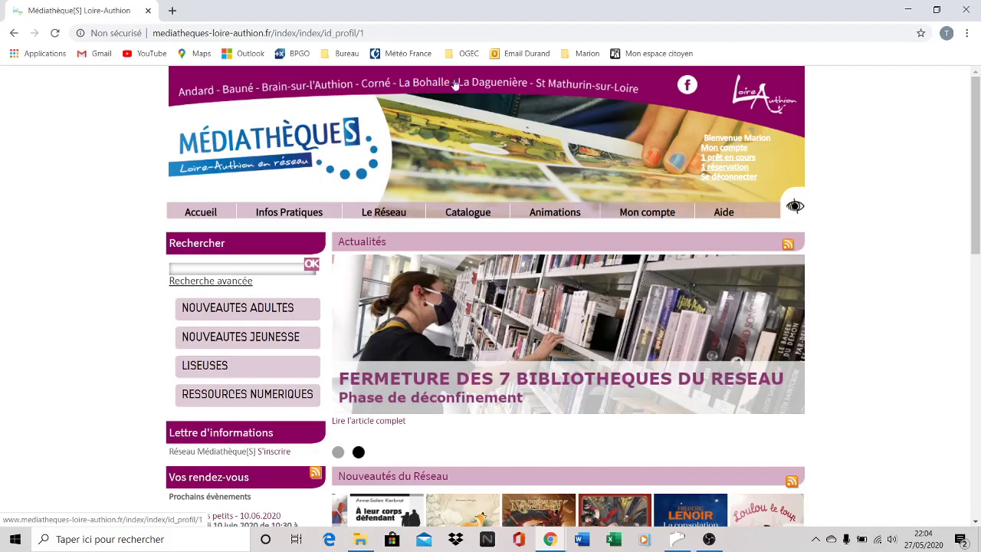
Open the La Daguenière and St Mathurin-sur-Loire library pages and review their practical information and new arrivals
{"action": "left_click", "coordinate": [491, 86]}
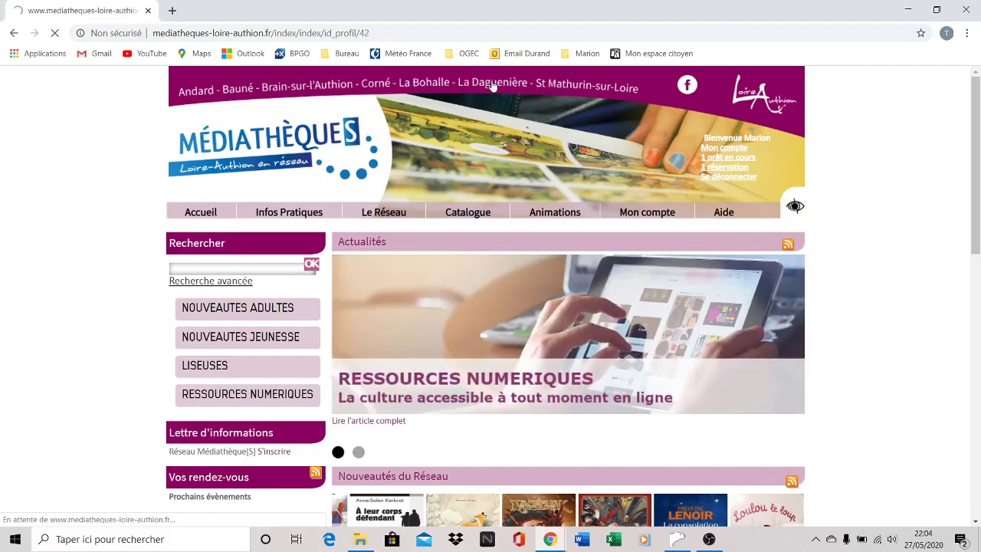
{"action": "scroll", "coordinate": [845, 268], "scroll_direction": "down", "scroll_amount": 3}
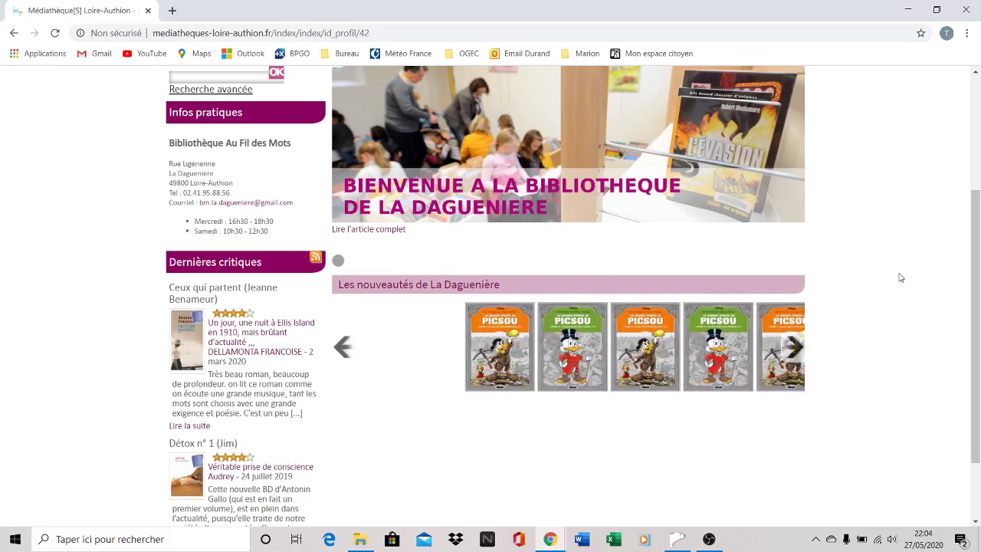
{"action": "scroll", "coordinate": [897, 278], "scroll_direction": "up", "scroll_amount": 3}
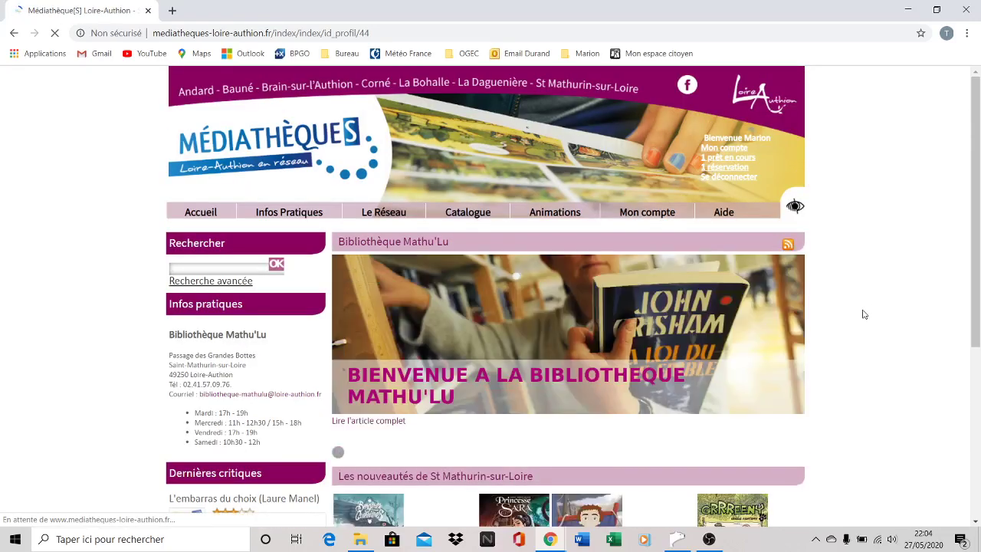
{"action": "scroll", "coordinate": [861, 313], "scroll_direction": "down", "scroll_amount": 2}
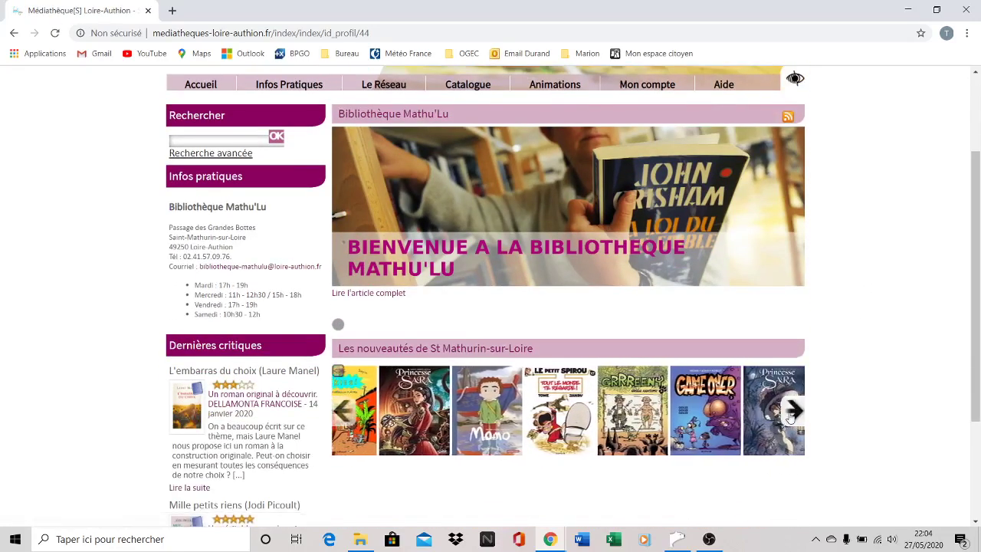
{"action": "scroll", "coordinate": [872, 370], "scroll_direction": "up", "scroll_amount": 1}
{"action": "scroll", "coordinate": [869, 375], "scroll_direction": "down", "scroll_amount": 1}
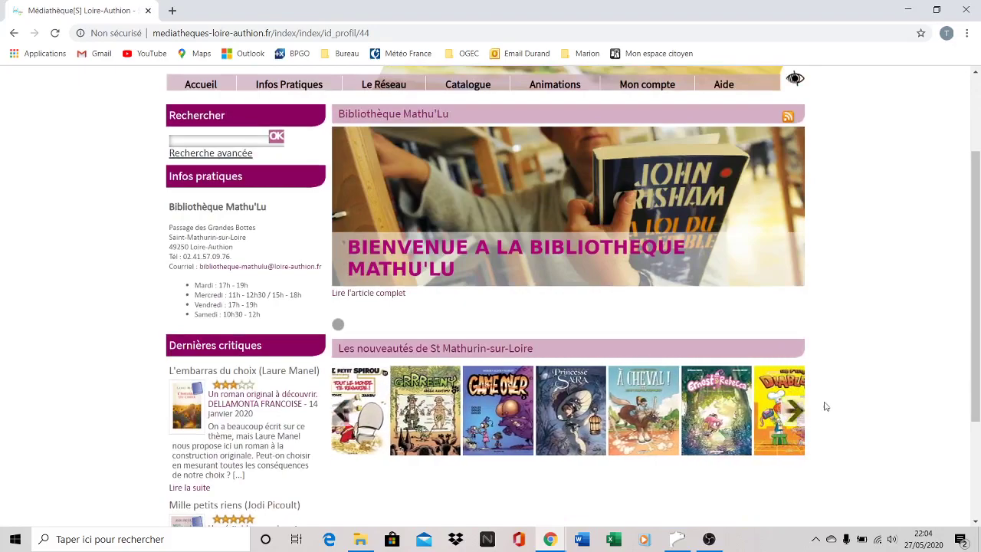
{"action": "scroll", "coordinate": [885, 355], "scroll_direction": "up", "scroll_amount": 2}
Return to the home page and examine the readers' reviews and the librarians' favourites
{"action": "left_click", "coordinate": [259, 147]}
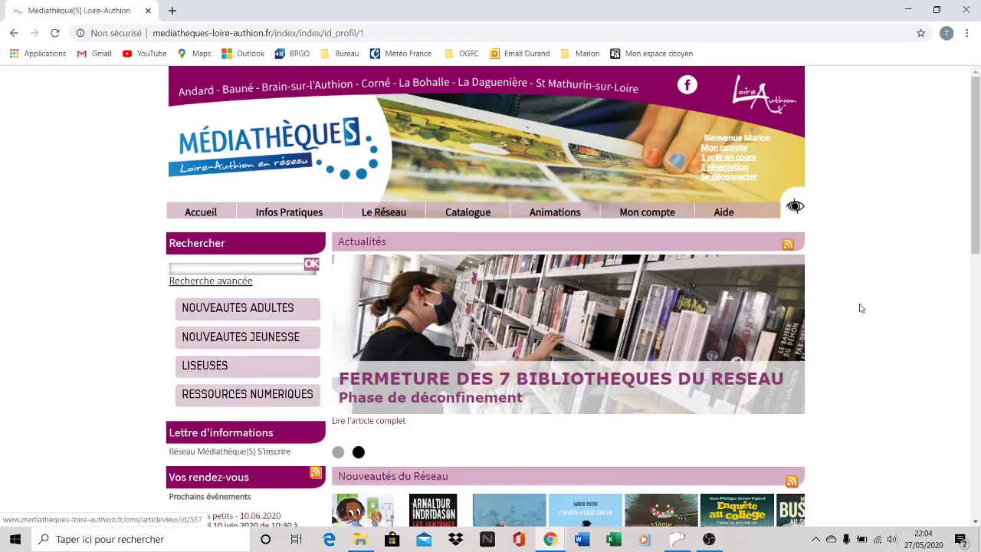
{"action": "scroll", "coordinate": [860, 308], "scroll_direction": "down", "scroll_amount": 4}
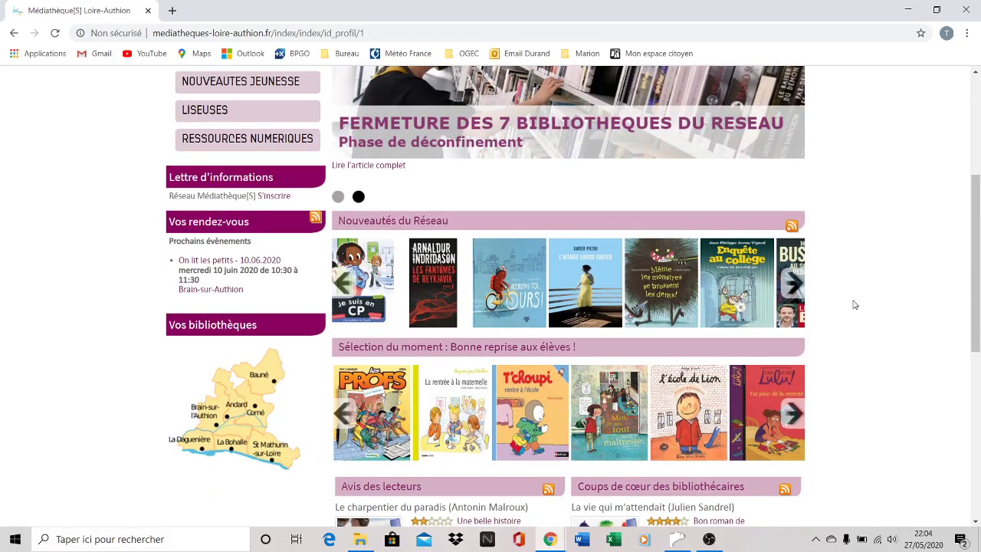
{"action": "scroll", "coordinate": [853, 302], "scroll_direction": "up", "scroll_amount": 1}
{"action": "scroll", "coordinate": [853, 302], "scroll_direction": "down", "scroll_amount": 4}
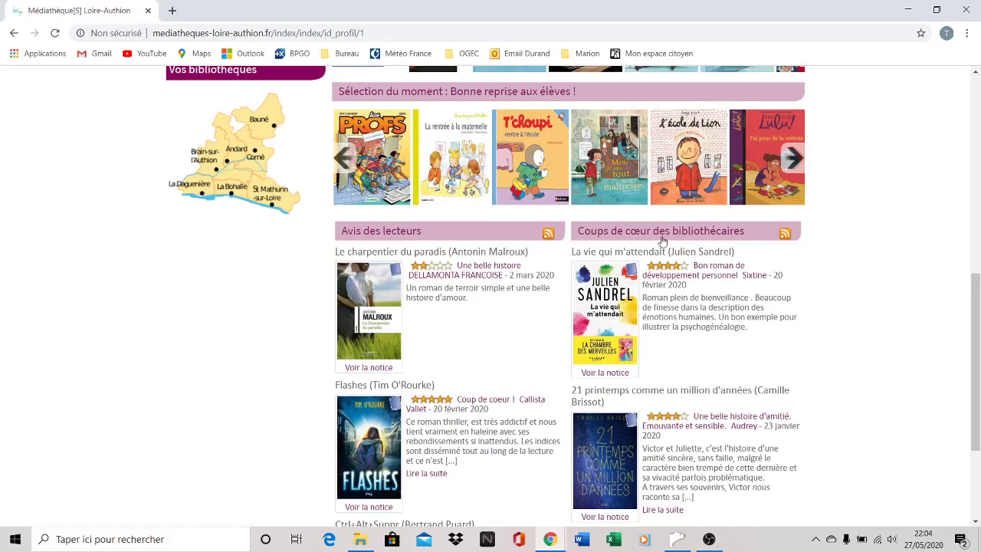
{"action": "scroll", "coordinate": [662, 241], "scroll_direction": "down", "scroll_amount": 1}
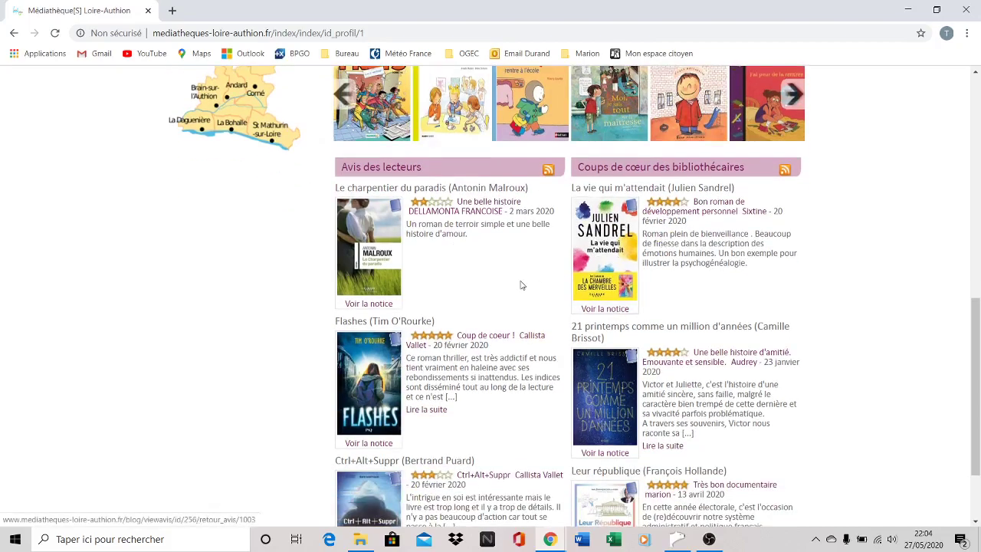
{"action": "scroll", "coordinate": [475, 260], "scroll_direction": "down", "scroll_amount": 1}
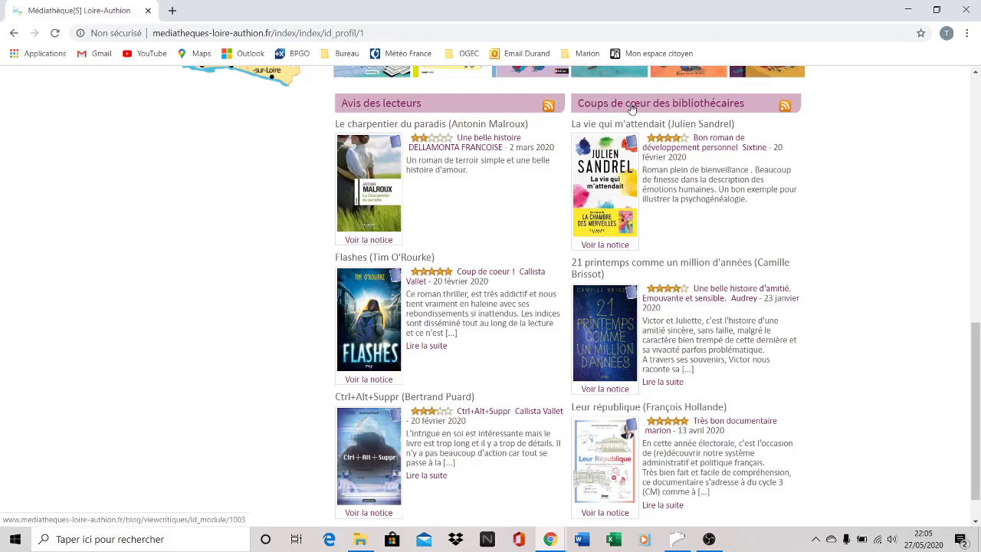
Open the full list of readers' reviews and look through the ratings and comments
{"action": "left_click", "coordinate": [384, 105]}
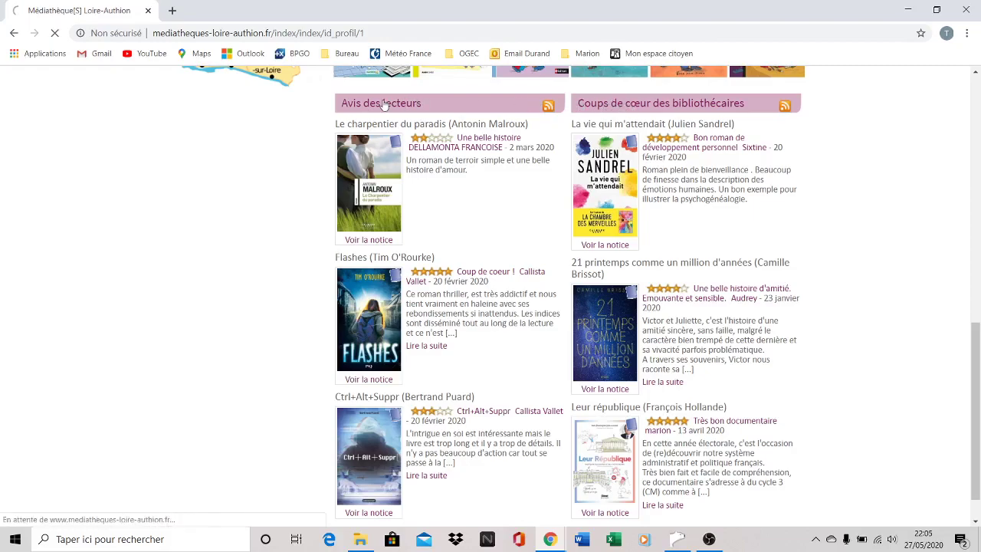
{"action": "scroll", "coordinate": [484, 343], "scroll_direction": "down", "scroll_amount": 3}
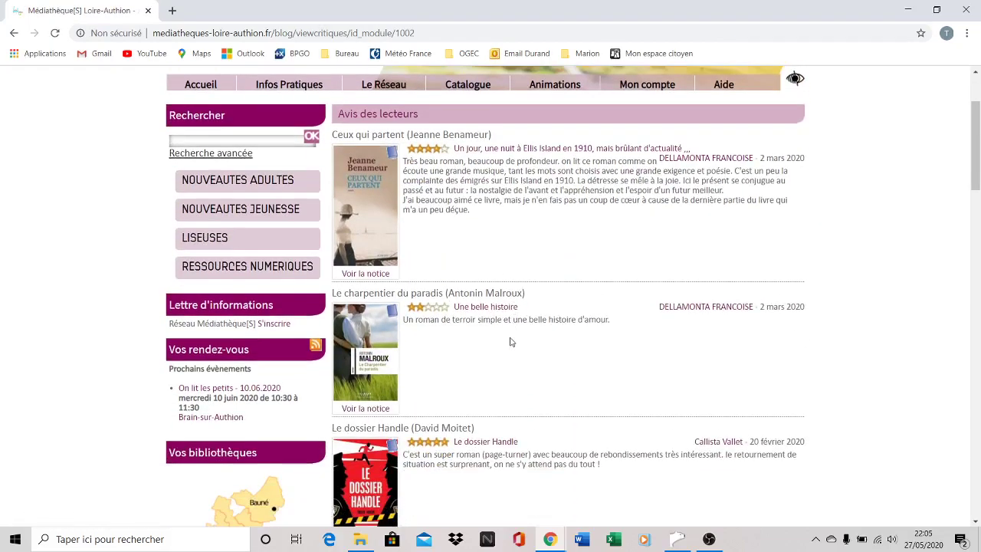
{"action": "scroll", "coordinate": [510, 337], "scroll_direction": "down", "scroll_amount": 10}
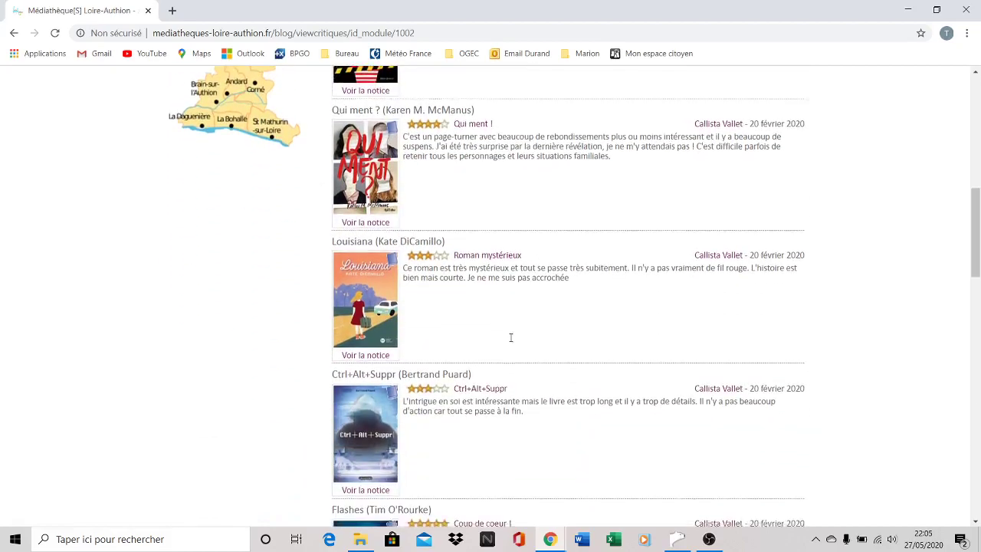
{"action": "scroll", "coordinate": [511, 337], "scroll_direction": "down", "scroll_amount": 8}
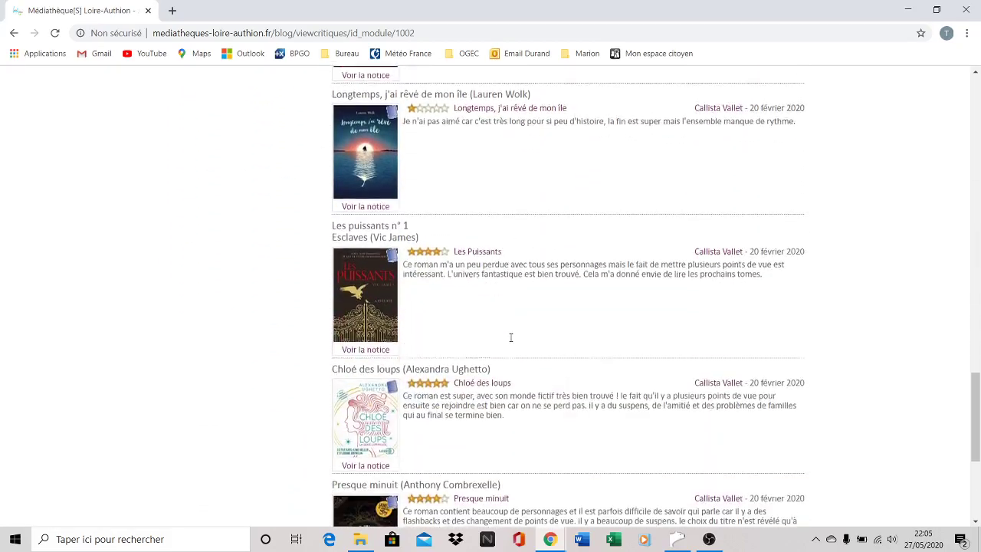
{"action": "scroll", "coordinate": [512, 341], "scroll_direction": "up", "scroll_amount": 18}
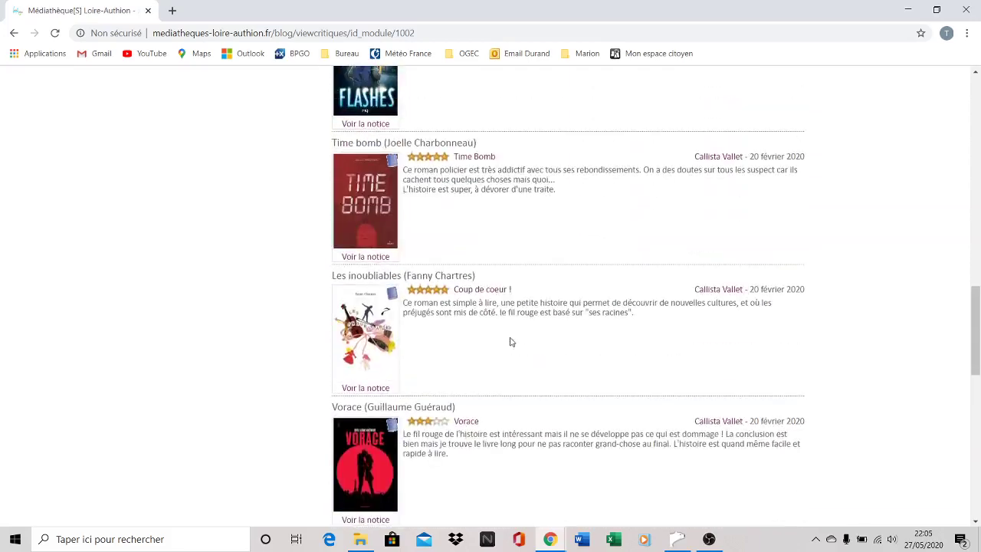
{"action": "scroll", "coordinate": [511, 342], "scroll_direction": "up", "scroll_amount": 6}
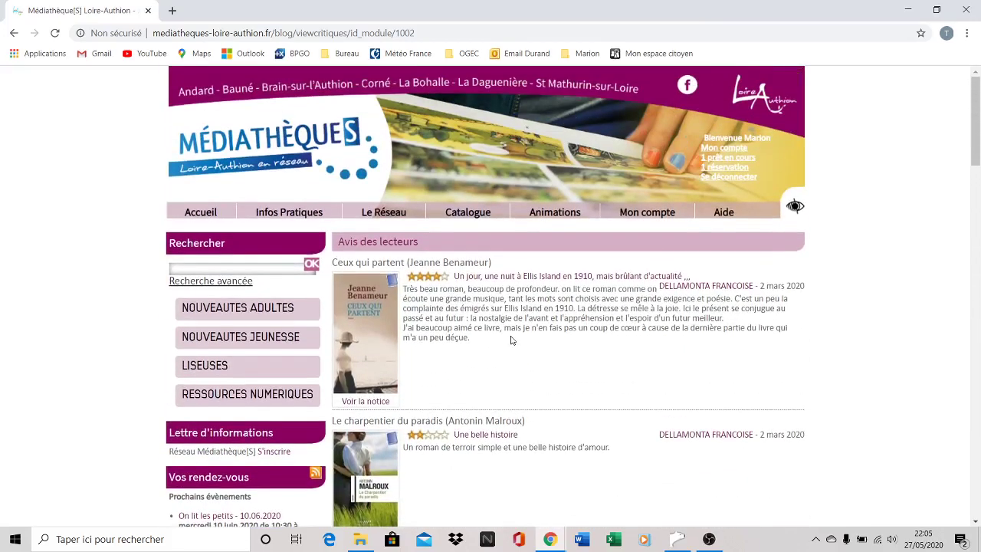
Leave the readers' reviews and return to the library network's home page
{"action": "left_click", "coordinate": [238, 157]}
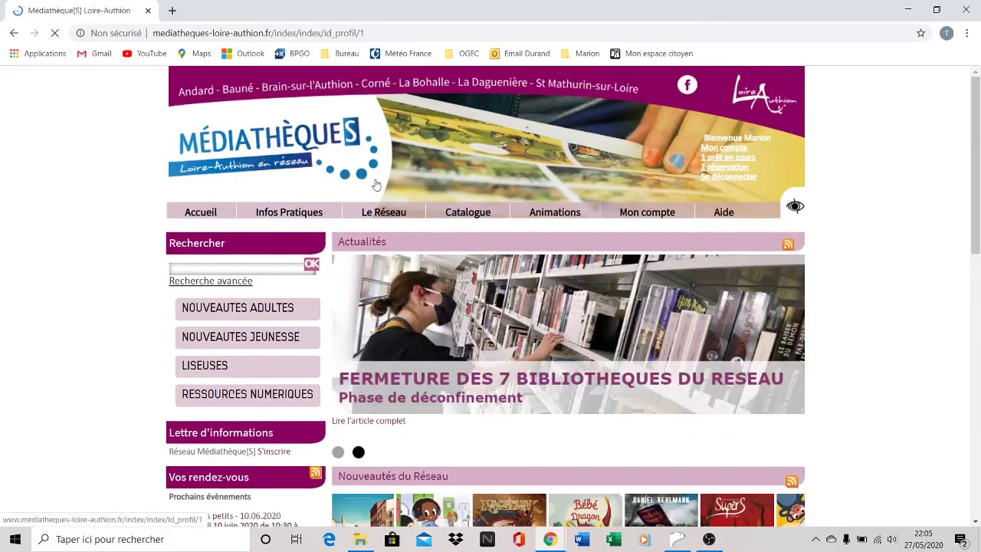
{"action": "mouse_move", "coordinate": [652, 215]}
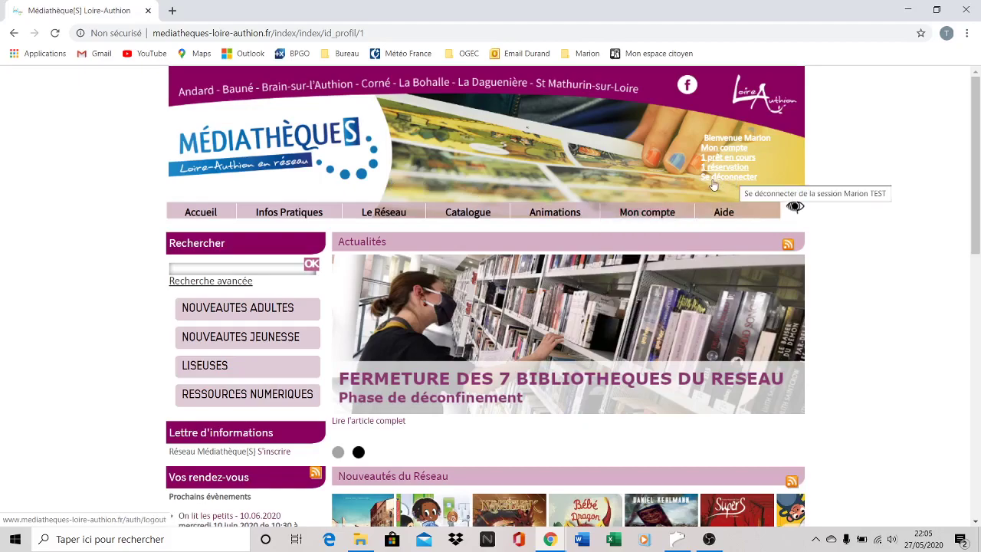